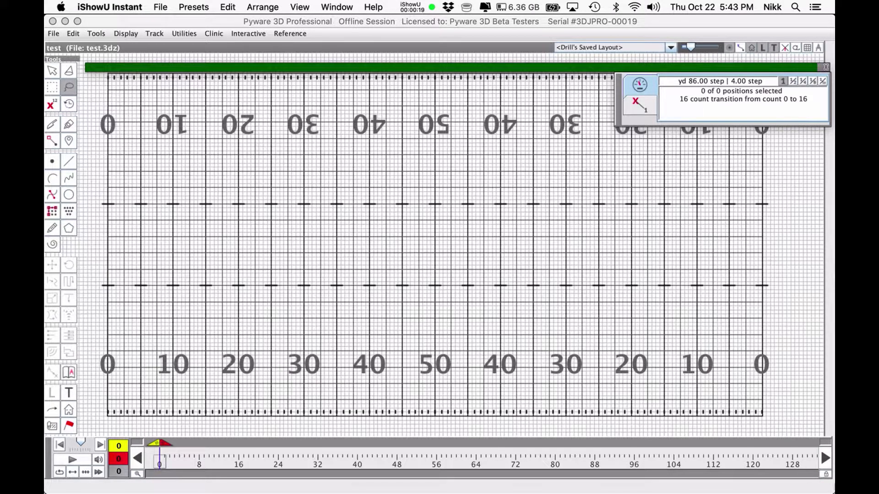
Step: Create the first page tab at count 0 on the drill timeline and select it
left_click(822, 473)
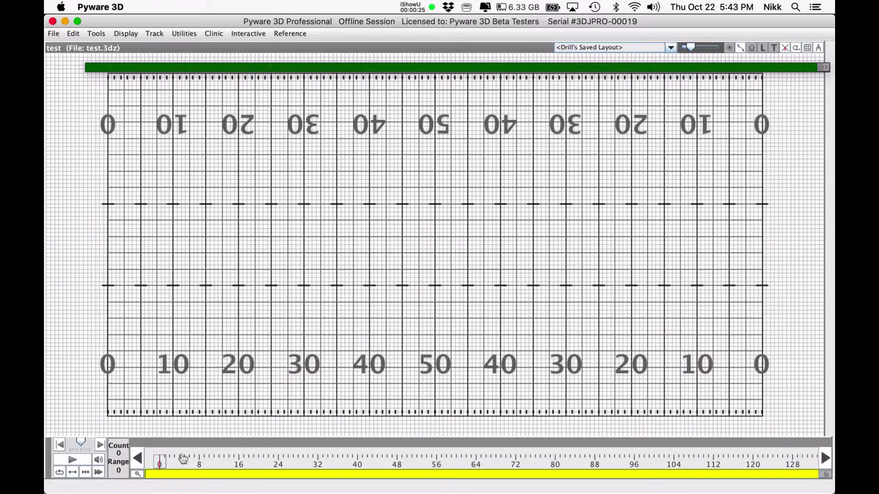
left_click(161, 476)
left_click(160, 475)
Step: Set the count 0 page tab's set title to 'Opening Set'
double_click(159, 475)
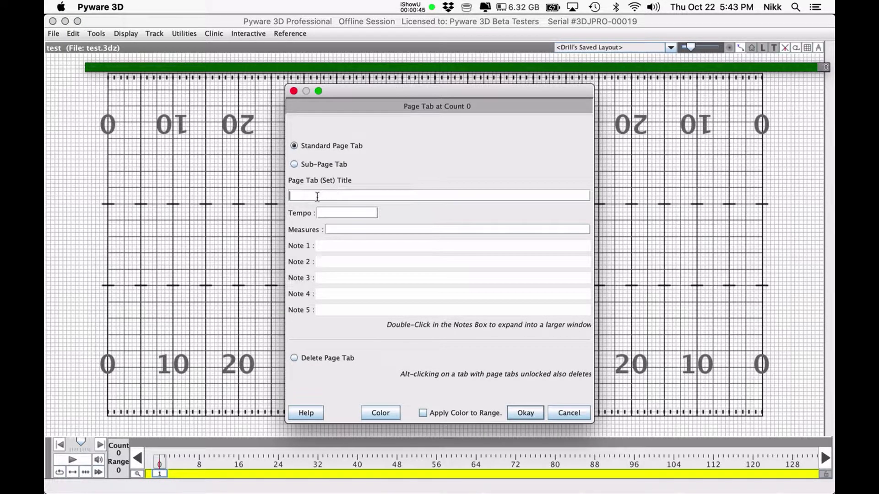
left_click(317, 196)
type("Opening Set")
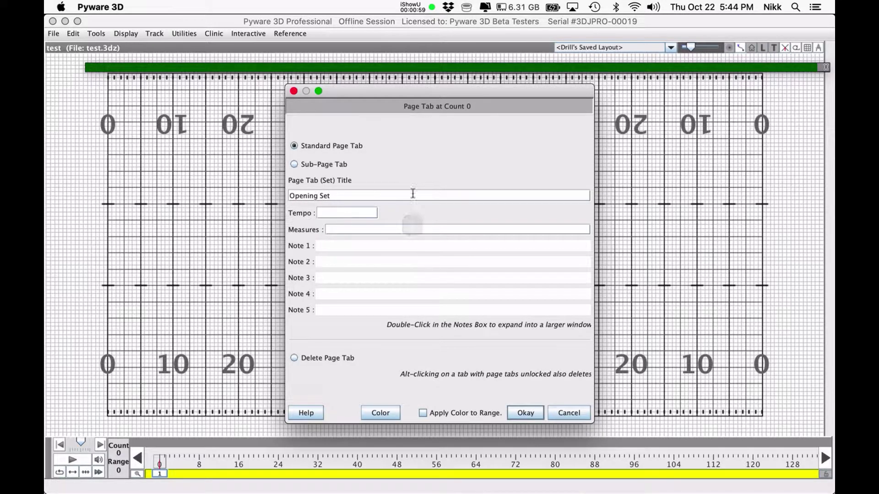
left_click(526, 415)
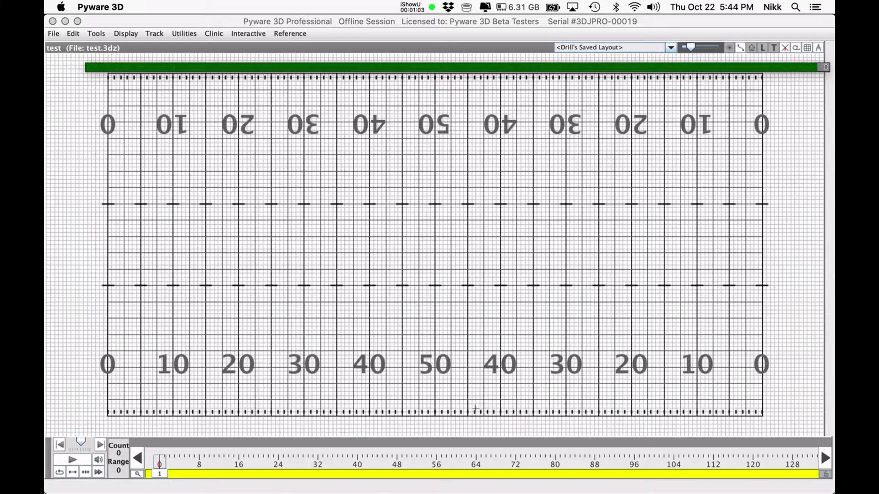
key("super+Tab")
left_click(364, 264)
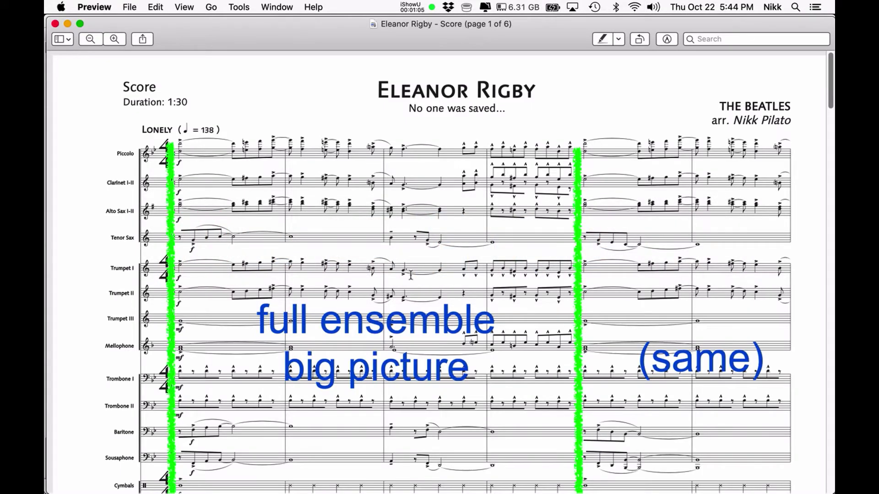
scroll(260, 274, "down", 10)
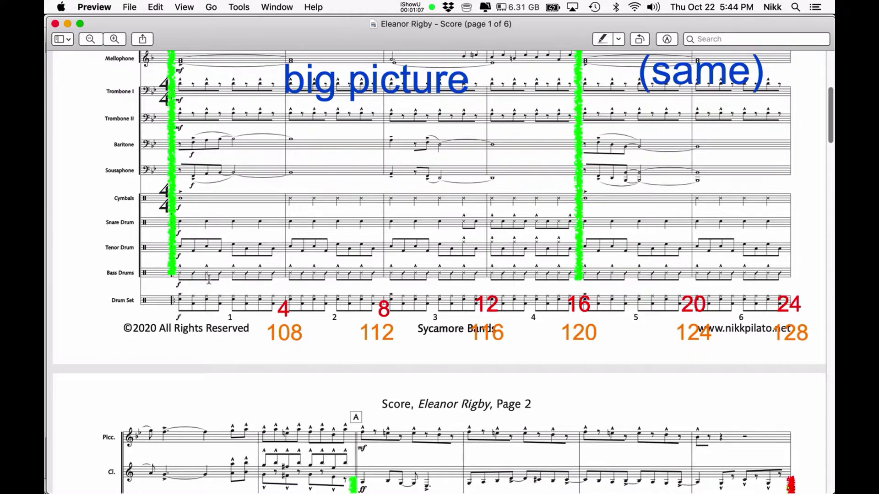
scroll(260, 274, "up", 4)
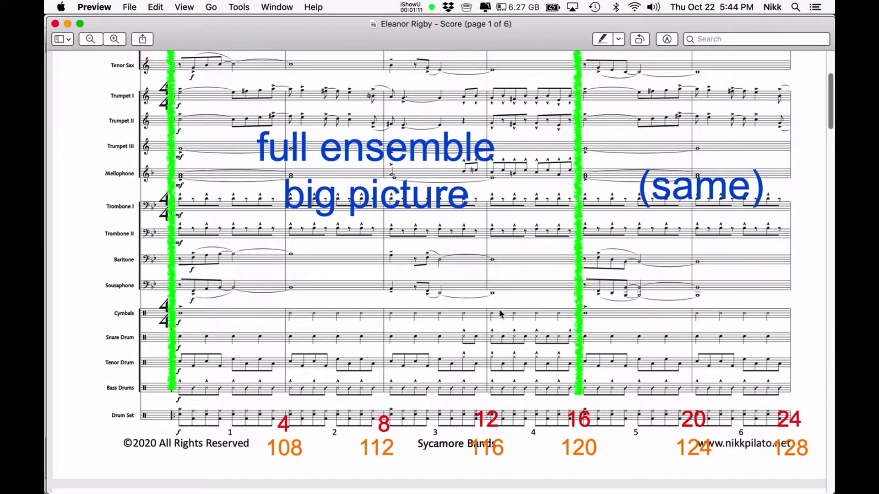
left_click(586, 419)
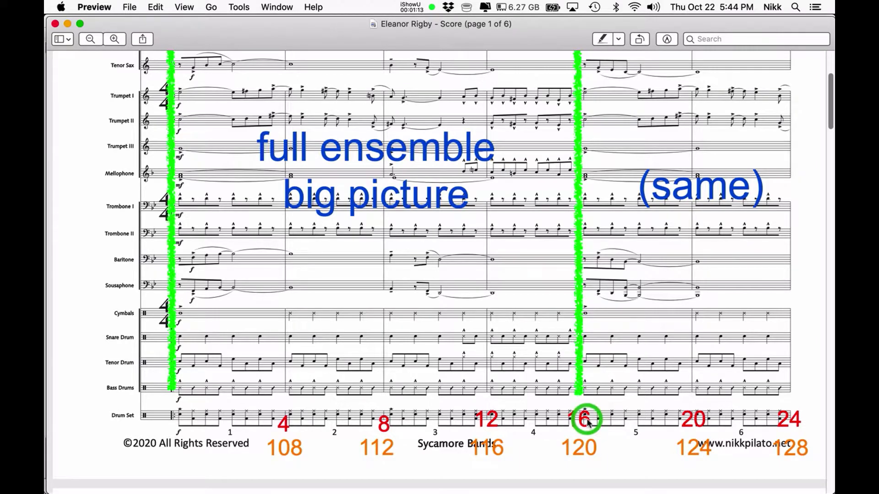
key("super+Tab")
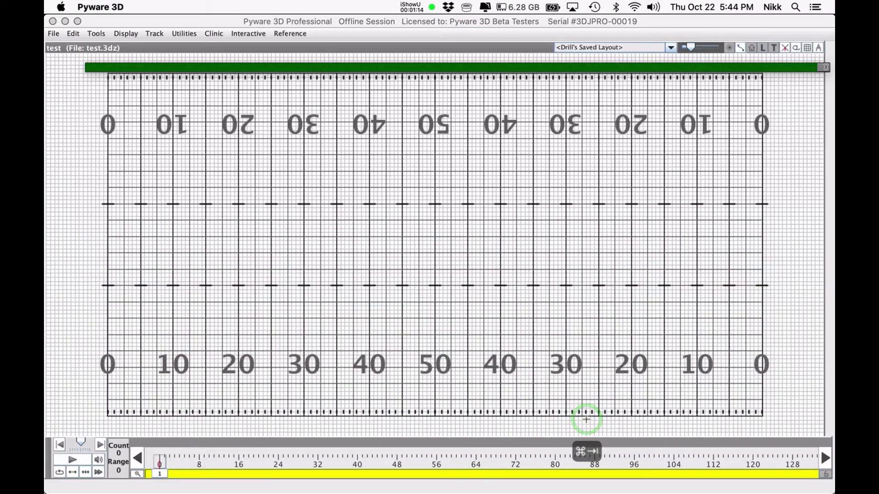
left_click(238, 473)
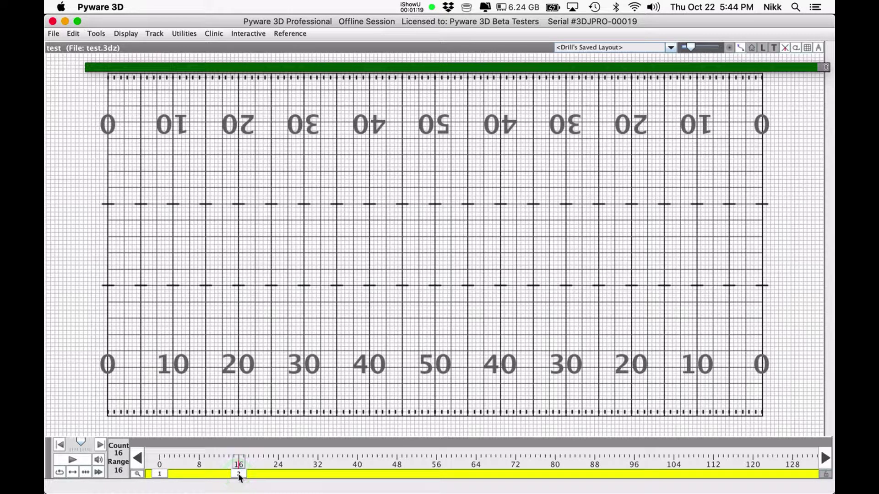
Step: Title the new count 16 page tab 'MOVE 16 (m. 1-4)'
left_click(238, 473)
type("MOVE 16")
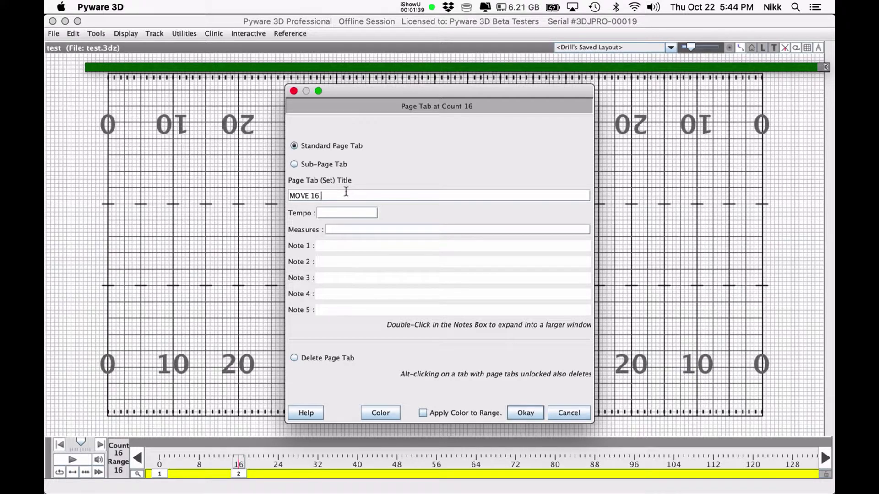
type("(m. 1-4")
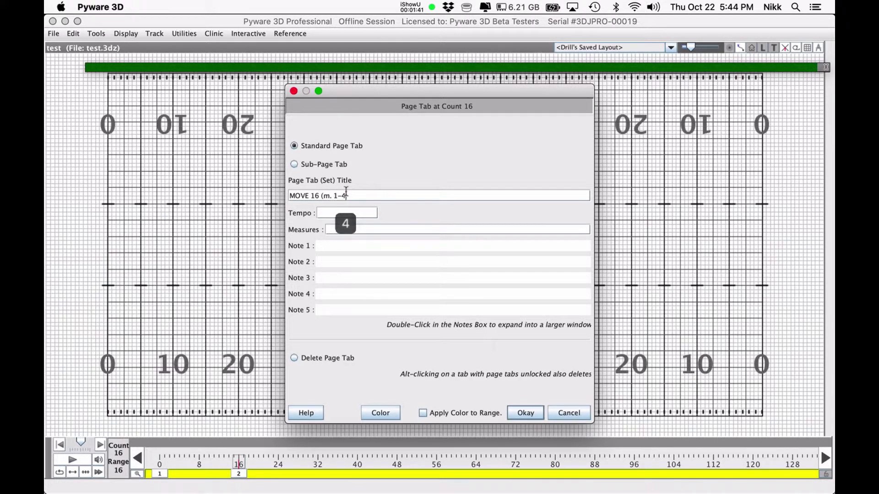
type(")")
left_click(526, 414)
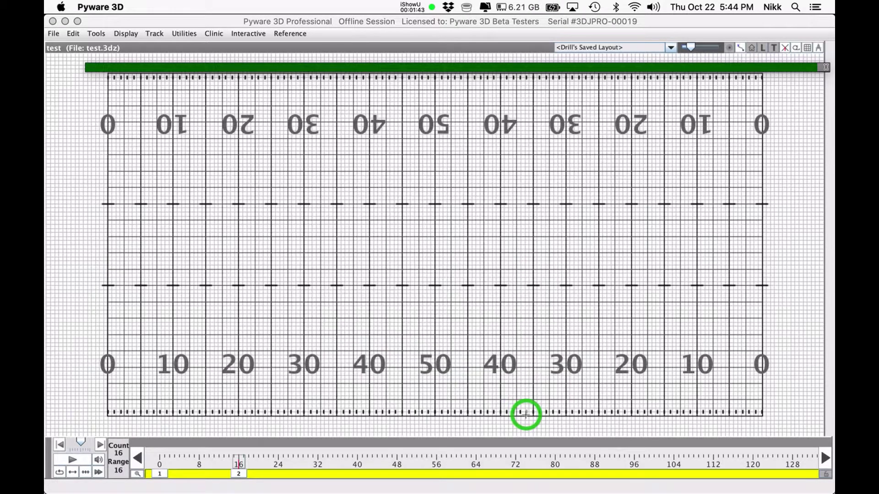
key("super+Tab")
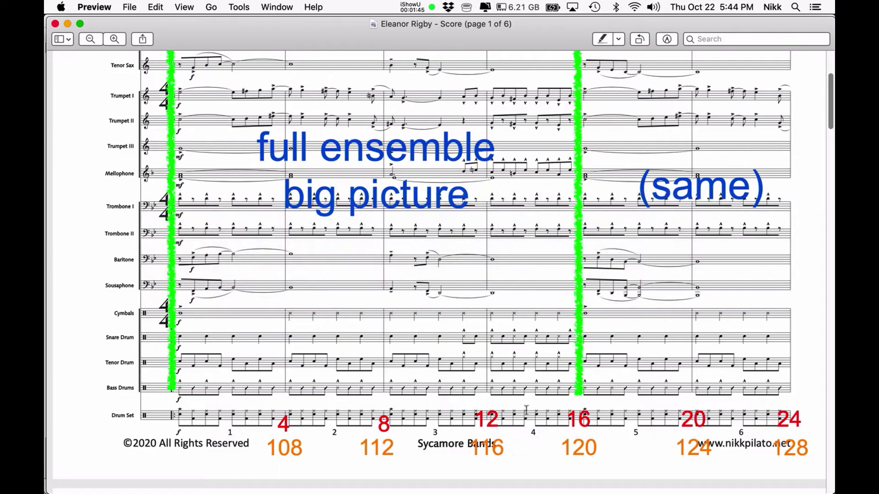
scroll(775, 251, "down", 2)
scroll(775, 252, "down", 20)
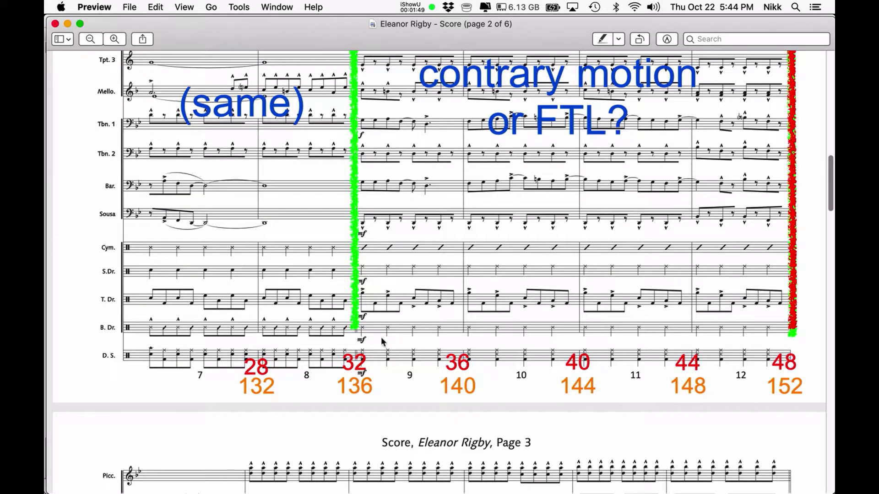
left_click(355, 343)
key("super+Tab")
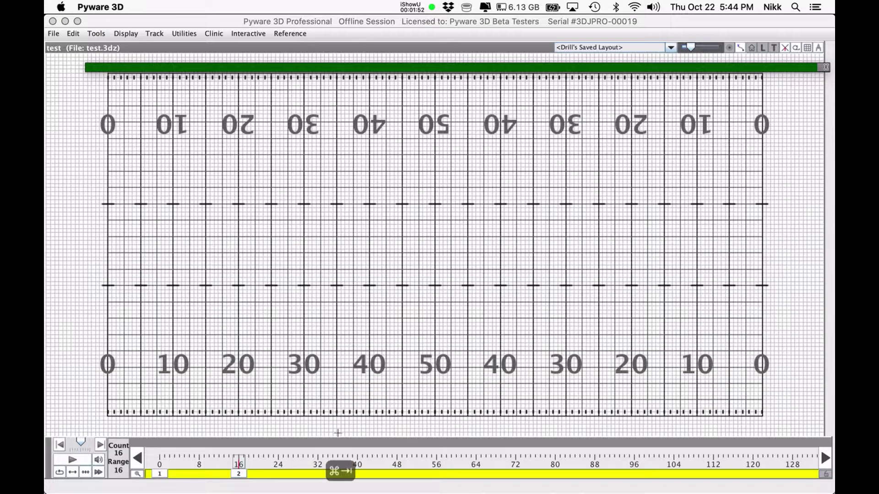
left_click(317, 473)
Step: Title the new count 32 page tab 'MOVE 16 (m. 5-8)' and glance at the score
left_click(316, 473)
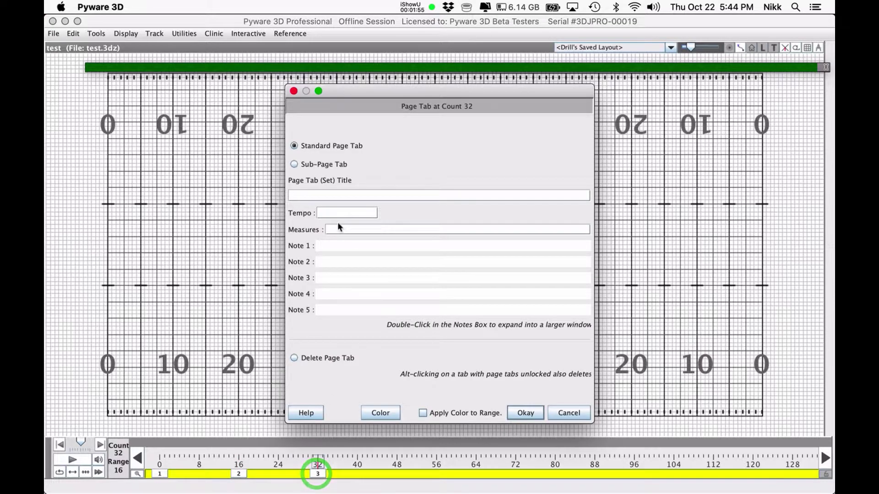
type("MOVE 16 (m. ")
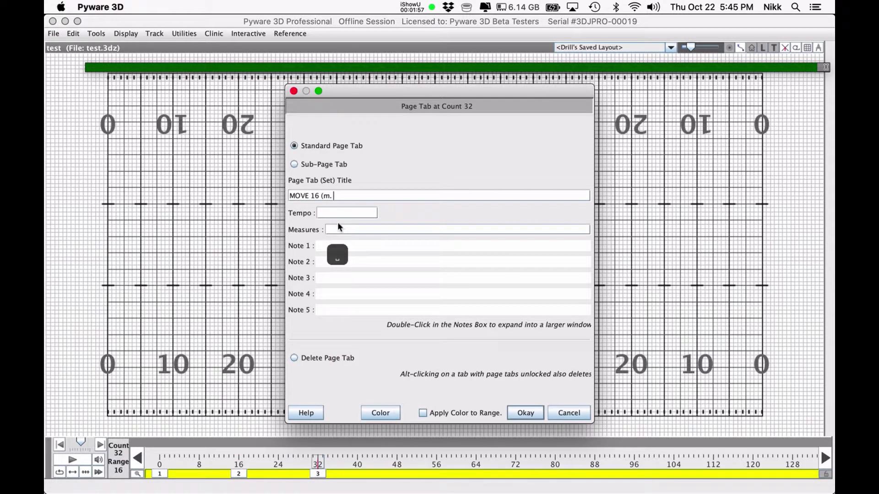
type("5-8)")
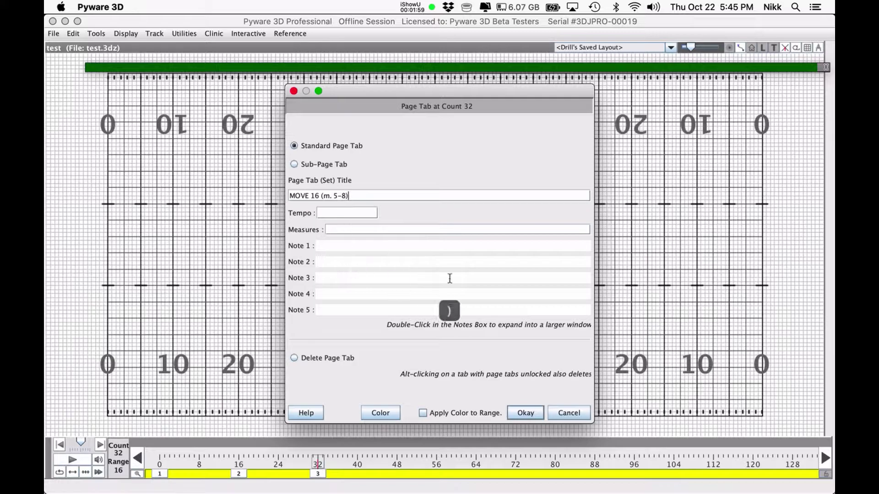
left_click(526, 413)
key("super+Tab")
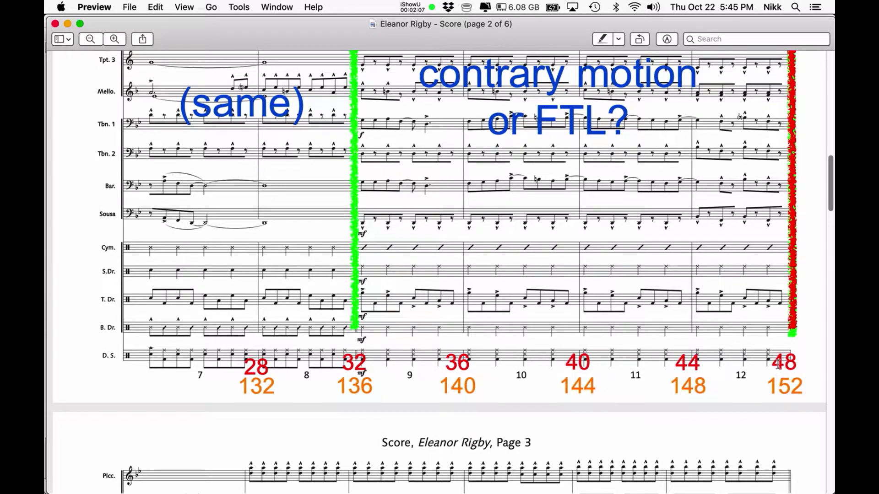
key("super+Tab")
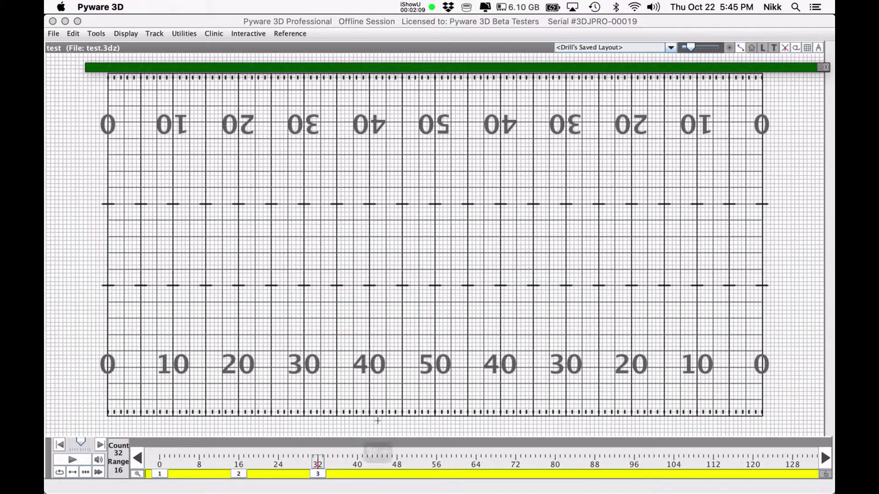
Step: Add a count 48 page tab titled 'MOVE 16 (m. 9-12)', checking score page 3
left_click(394, 473)
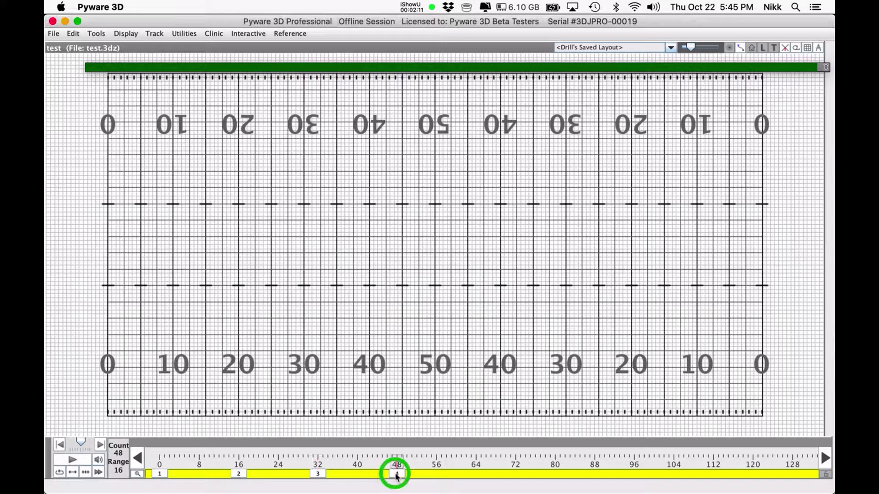
type("MOVE 1")
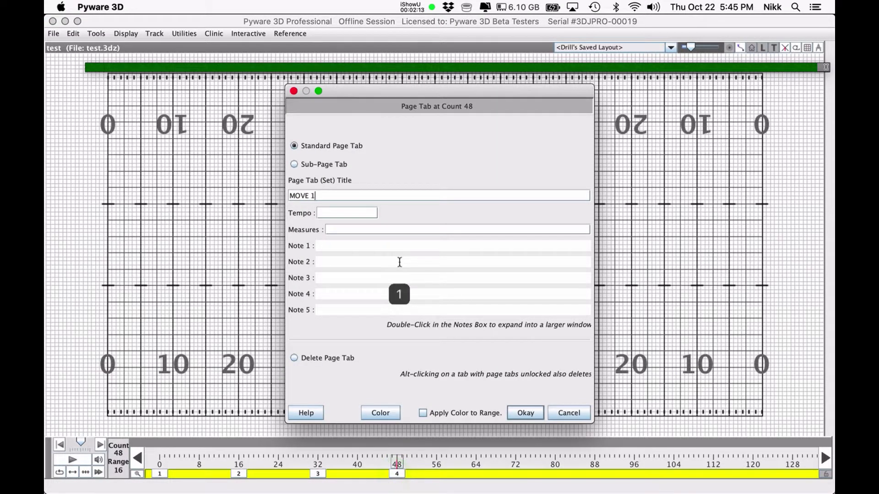
type("6 (m. 9-12)")
left_click(526, 413)
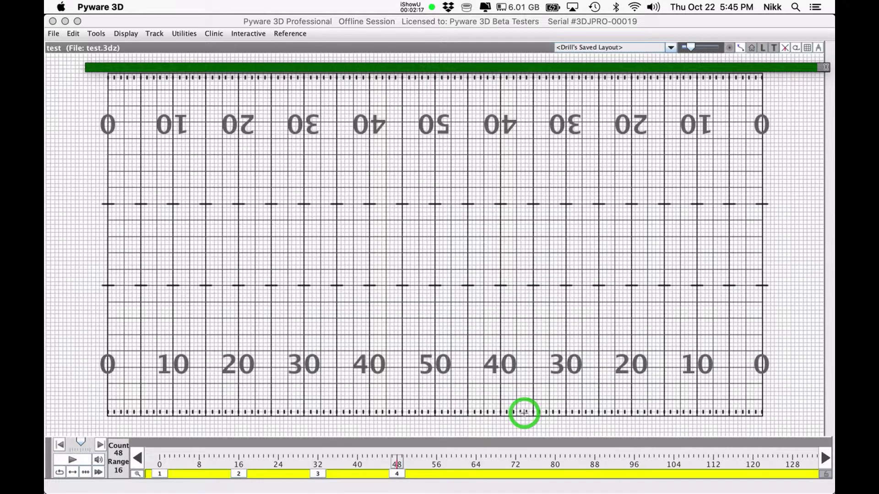
key("super+Tab")
scroll(522, 412, "down", 2)
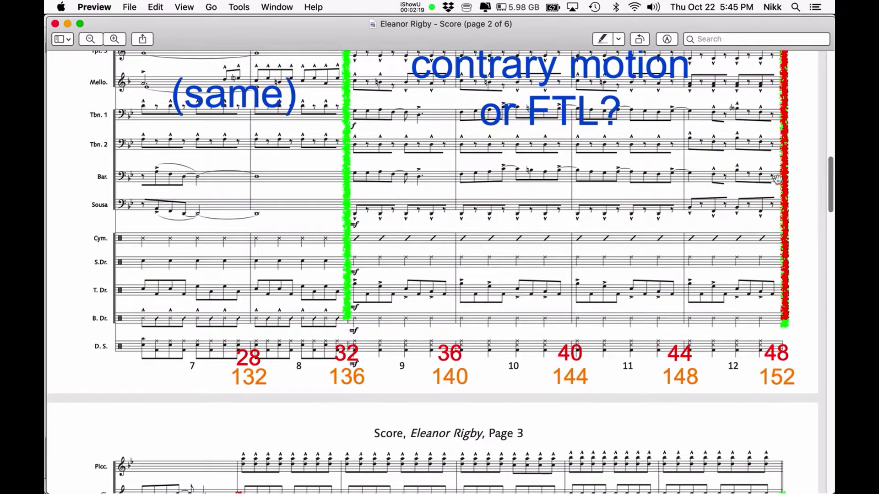
scroll(784, 183, "down", 5)
scroll(783, 183, "down", 8)
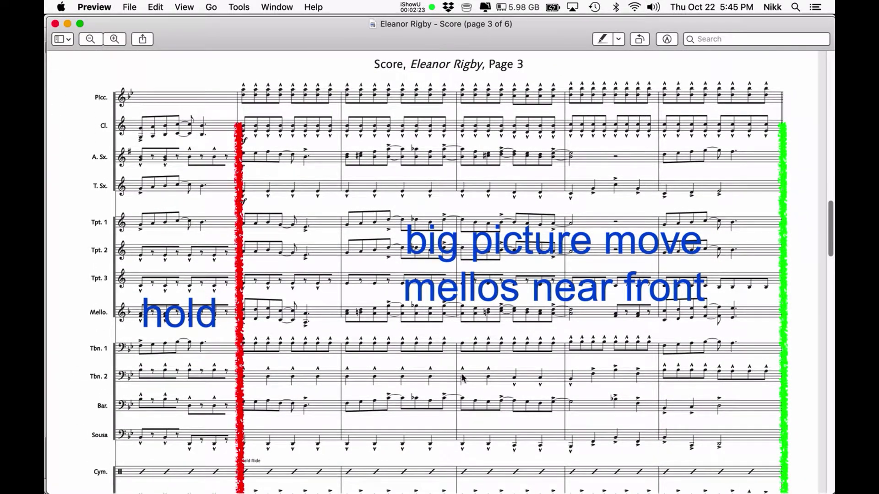
key("super+Tab")
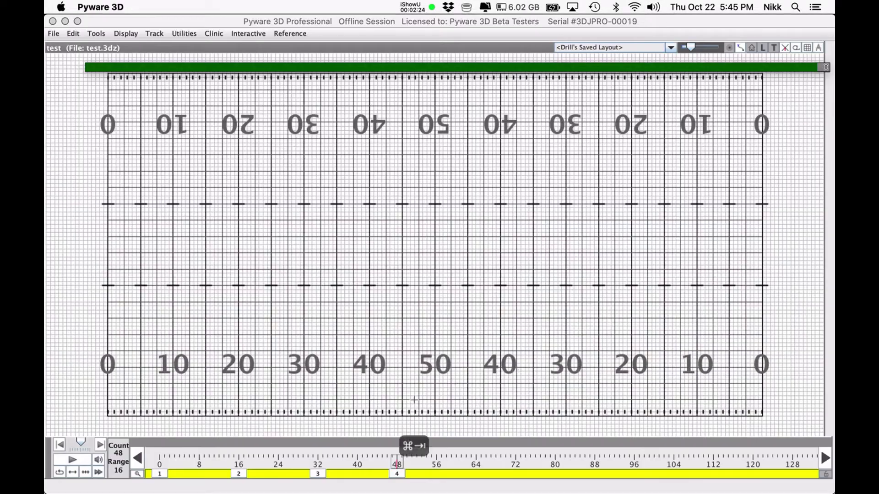
Step: Append ', HOLD 4 (m. 13)' to the count 48 page tab title
double_click(398, 475)
type(", ")
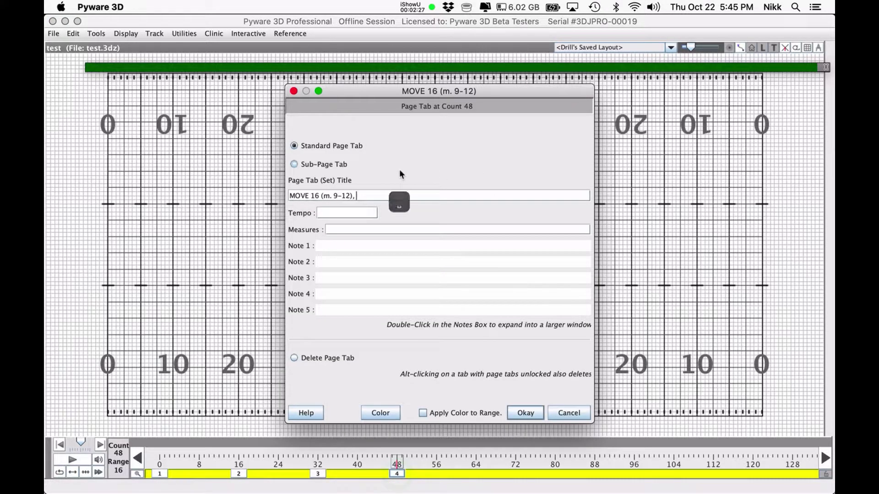
type("HOLD 4 (m. 13)")
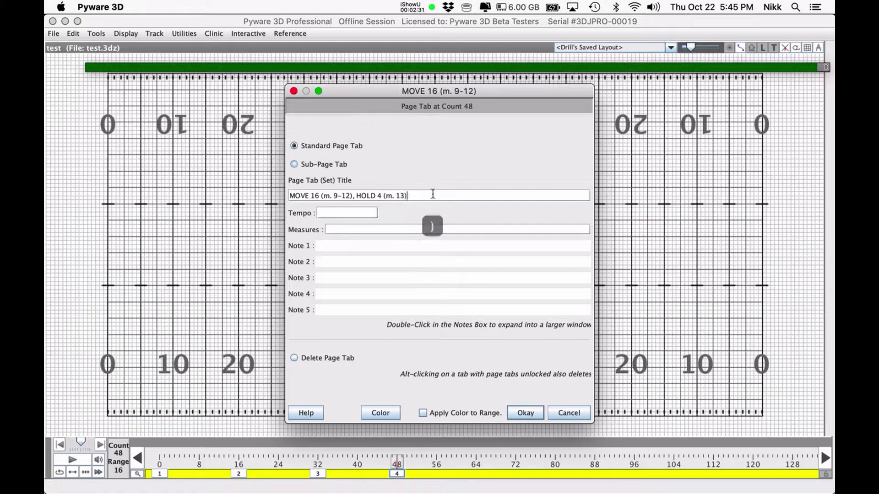
left_click(518, 410)
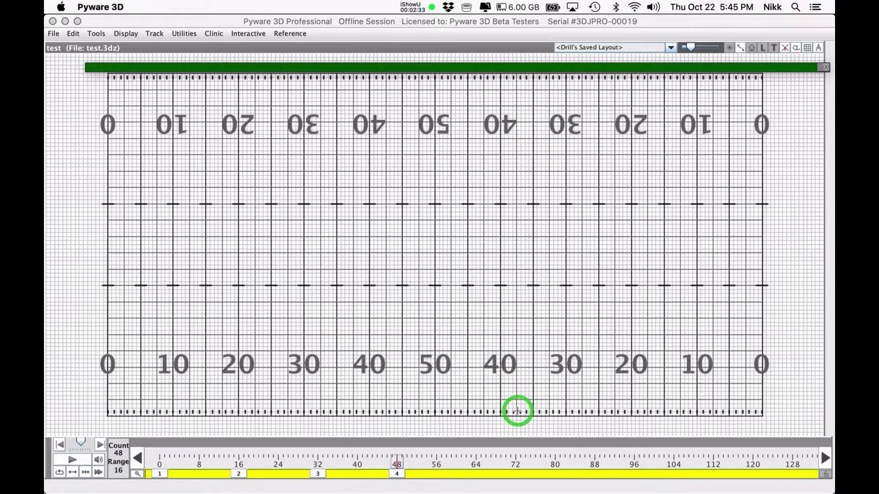
Step: Place the fifth page tab at count 52, trying count 54 before settling back on 52
key("super+Tab")
key("super+Tab")
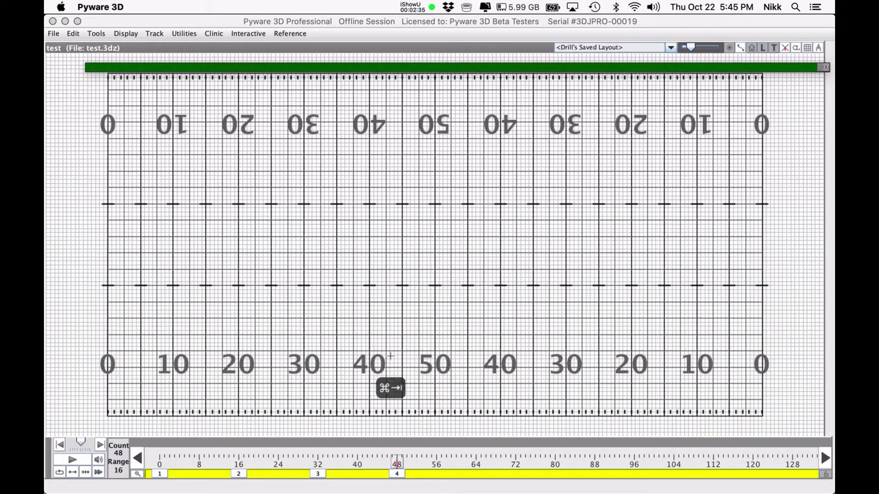
left_click(417, 474)
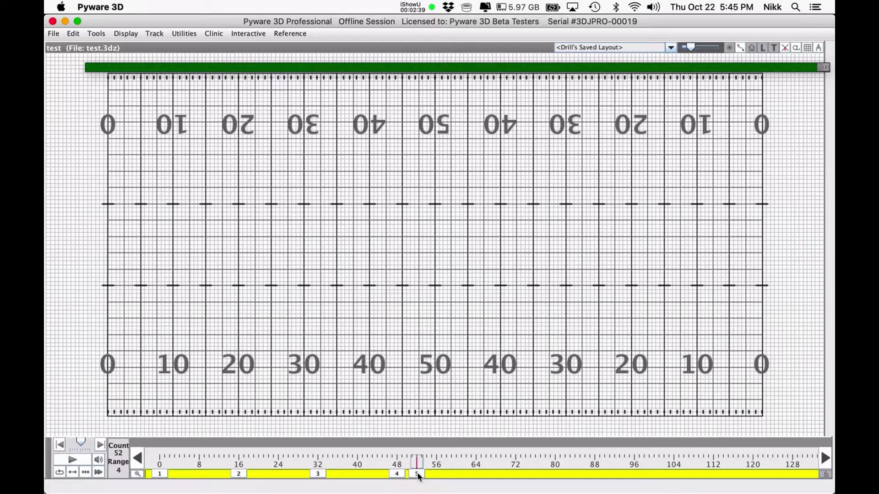
left_click_drag(418, 476, 426, 476)
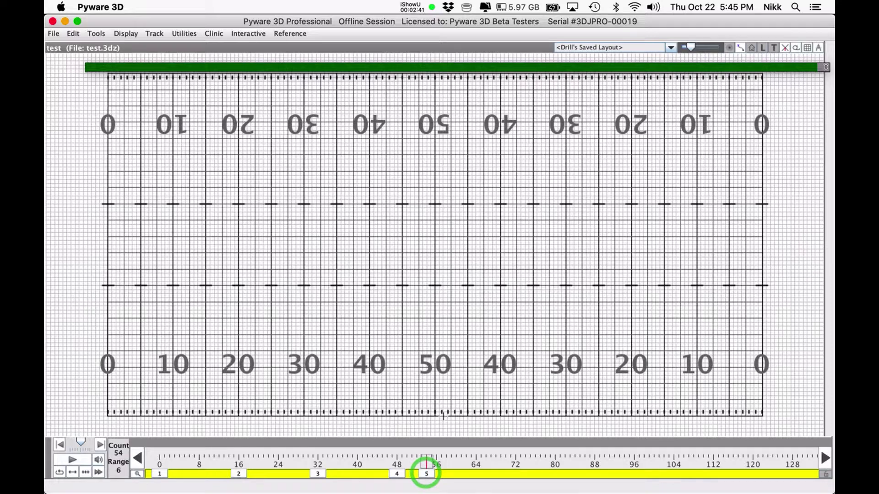
left_click(118, 449)
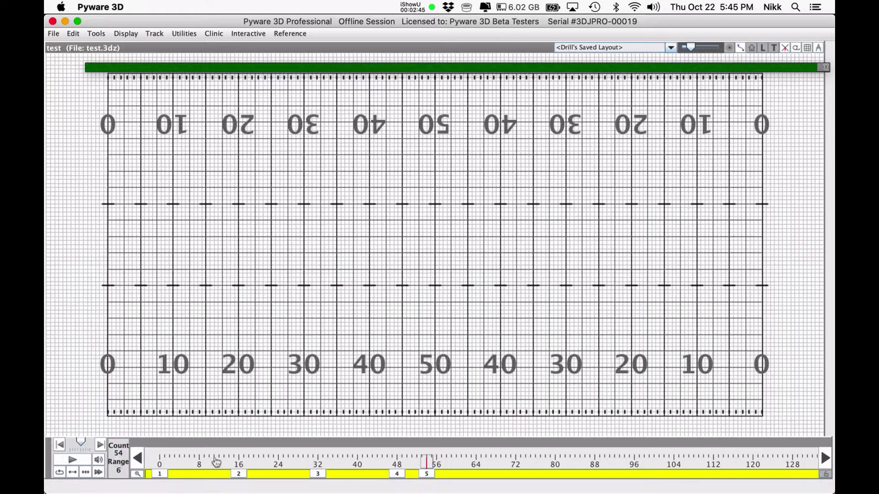
left_click(426, 475)
left_click_drag(426, 476, 414, 476)
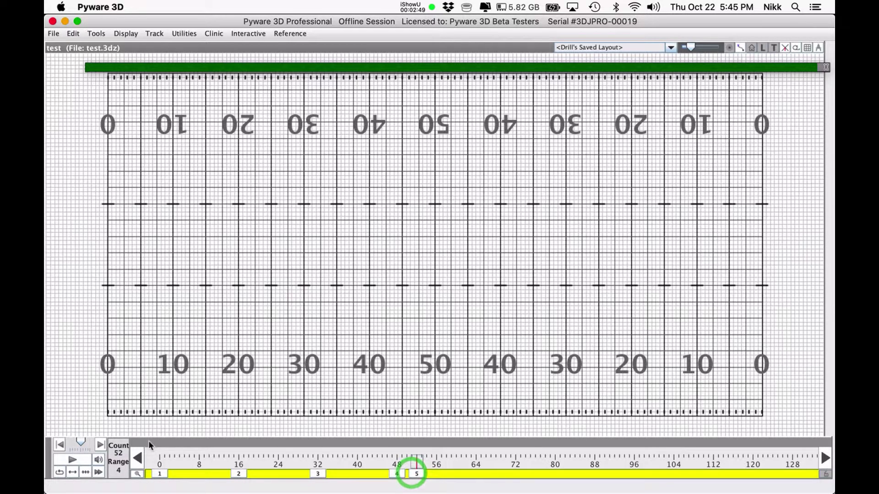
left_click(114, 458)
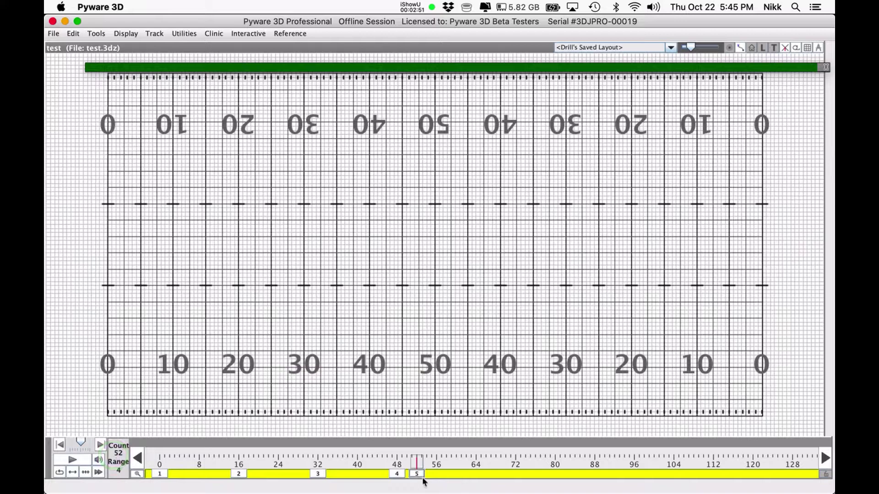
left_click(118, 467)
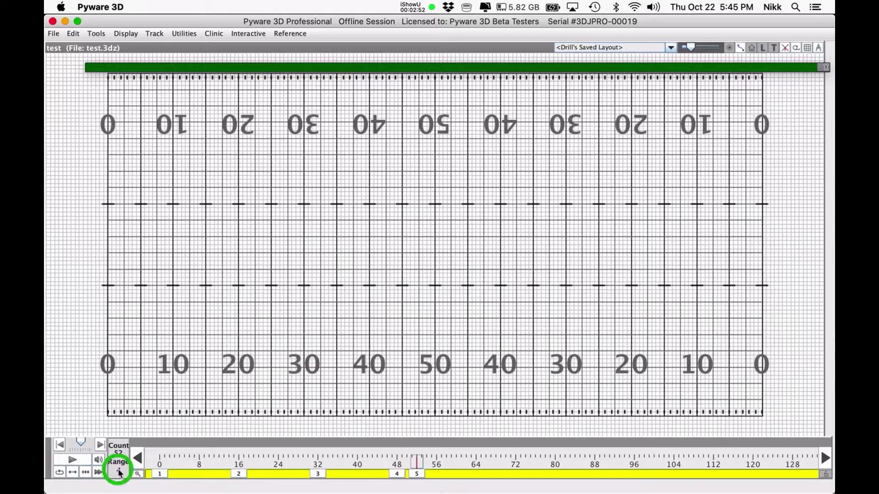
left_click(416, 475)
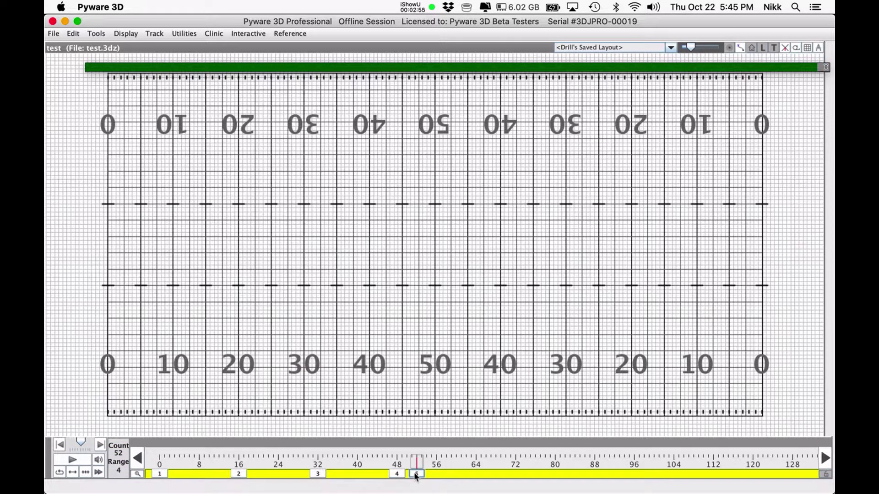
double_click(415, 475)
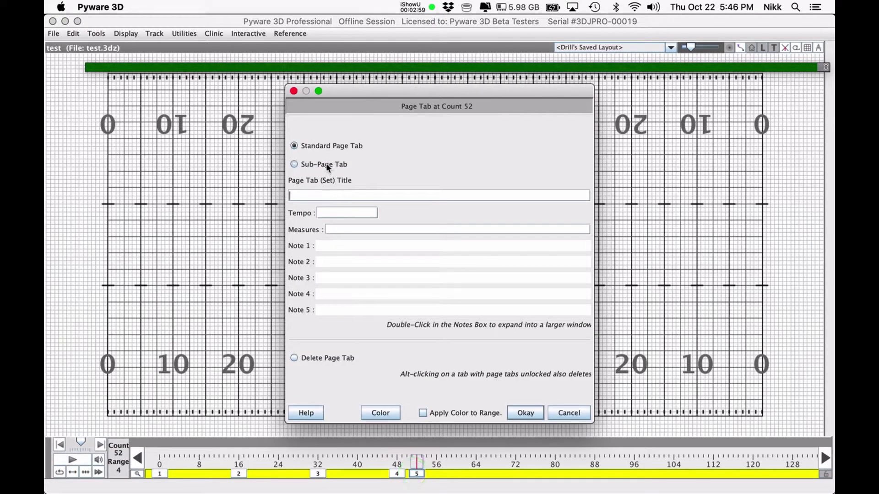
Step: Make the count 52 page tab a sub-page tab colored red
left_click(326, 164)
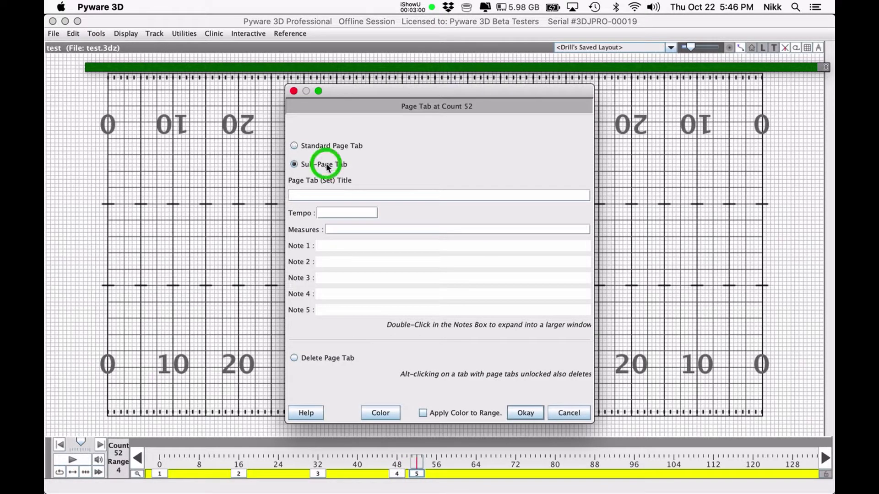
left_click(390, 414)
left_click(411, 233)
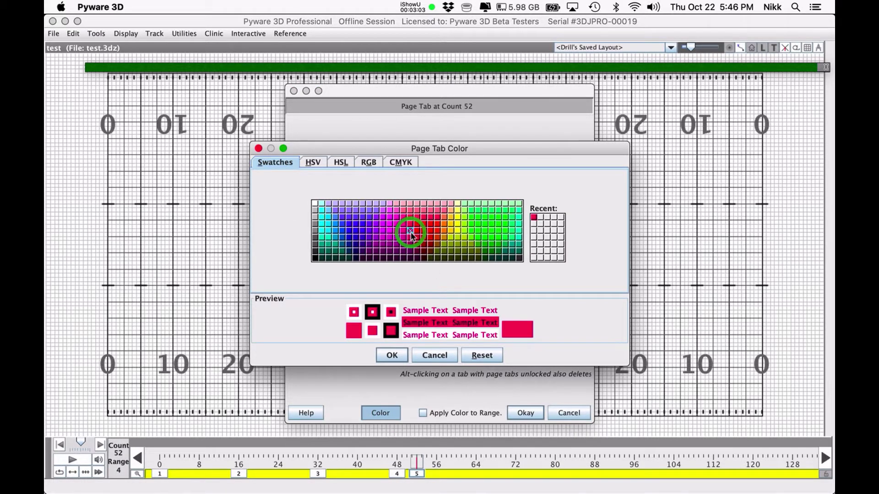
left_click(415, 231)
left_click(387, 356)
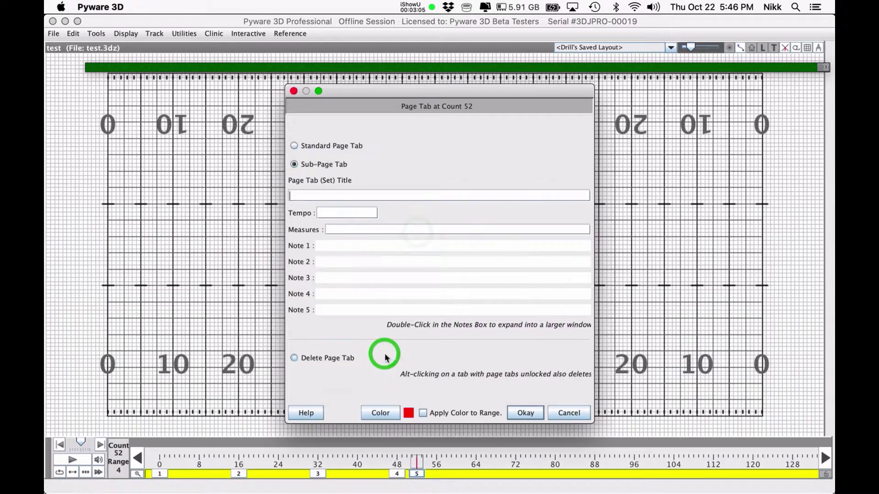
left_click(525, 413)
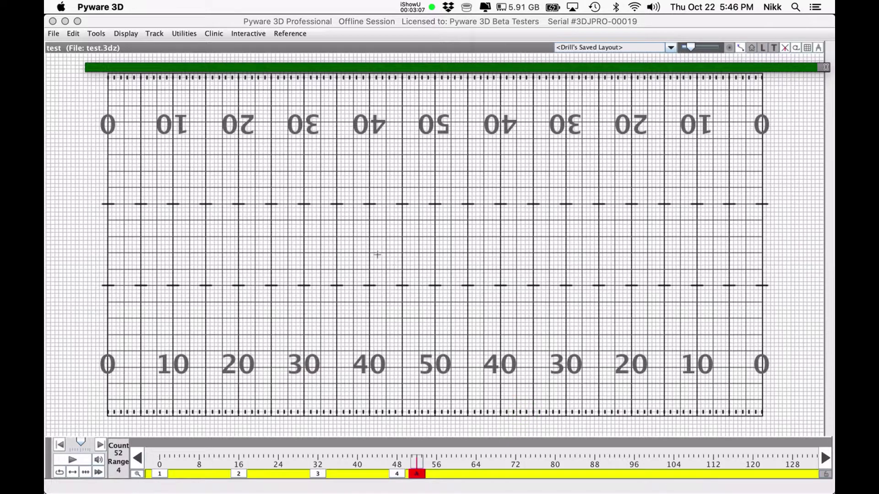
left_click(407, 259)
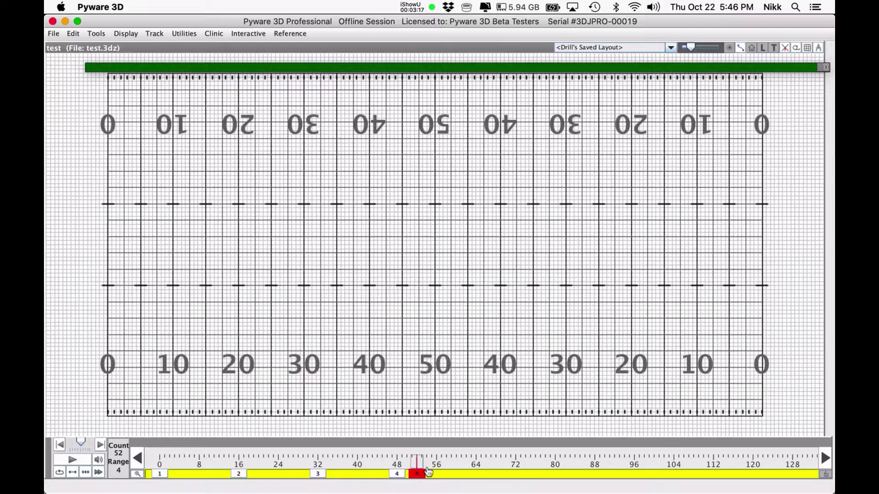
double_click(397, 474)
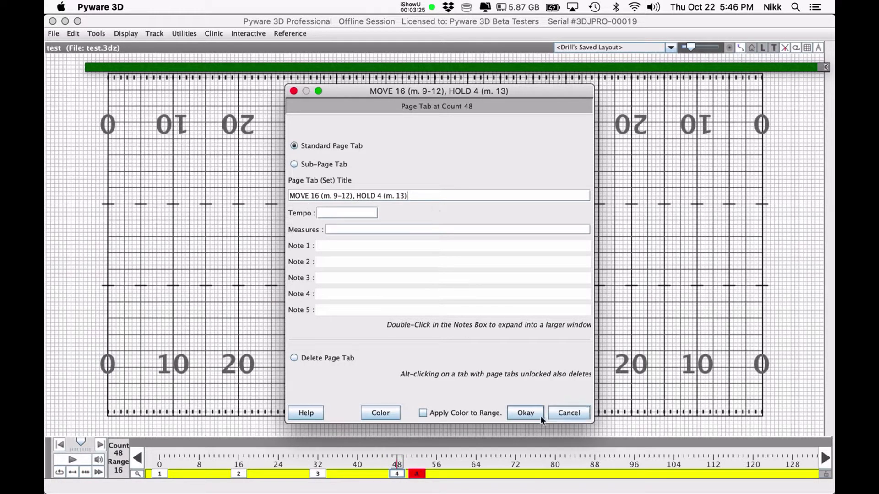
left_click(527, 412)
Step: Locate counts 52 to 72 on page 3 of the Eleanor Rigby score
key("super+Tab")
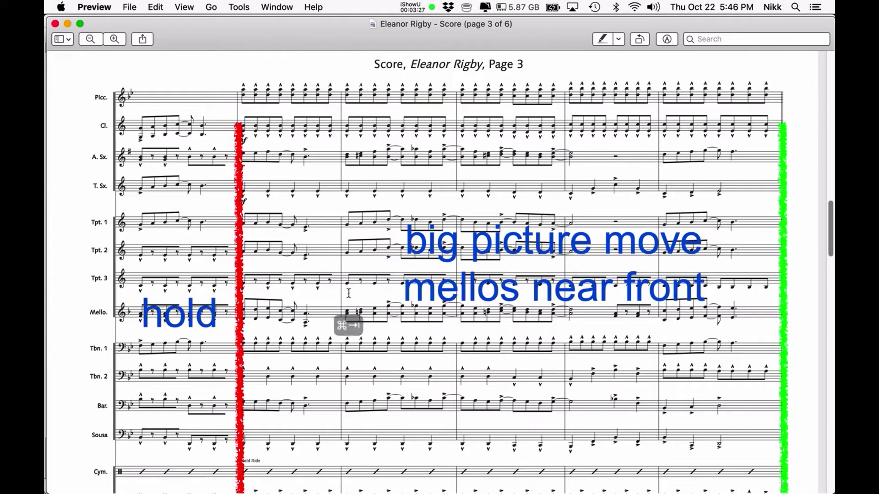
scroll(346, 293, "down", 8)
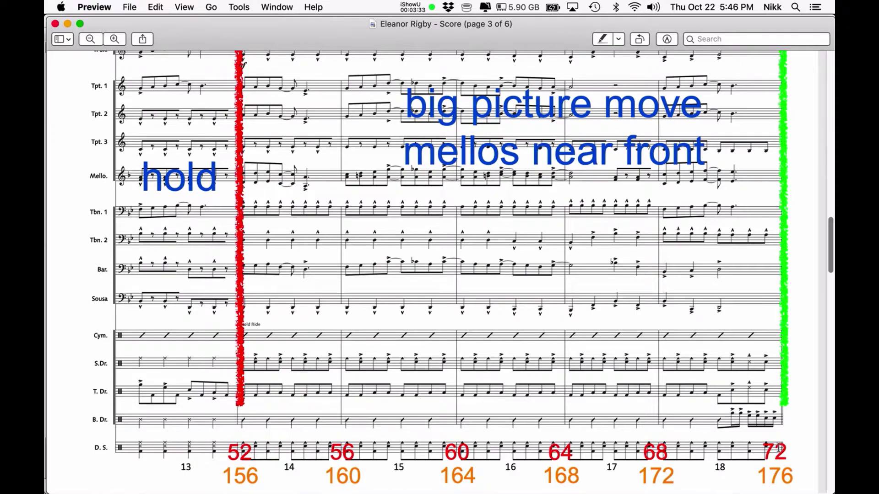
key("super+Tab")
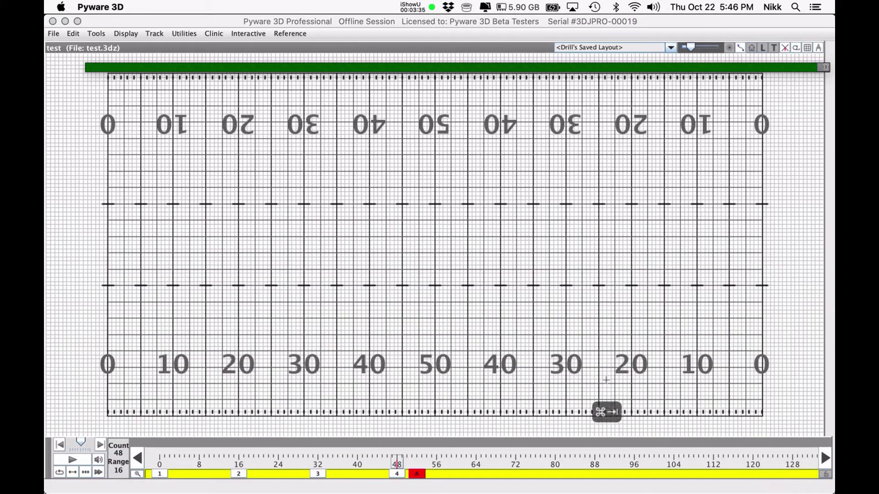
Step: Add a count 72 page tab titled 'MOVE 20 (m. 14-18)'
left_click(514, 473)
left_click(513, 471)
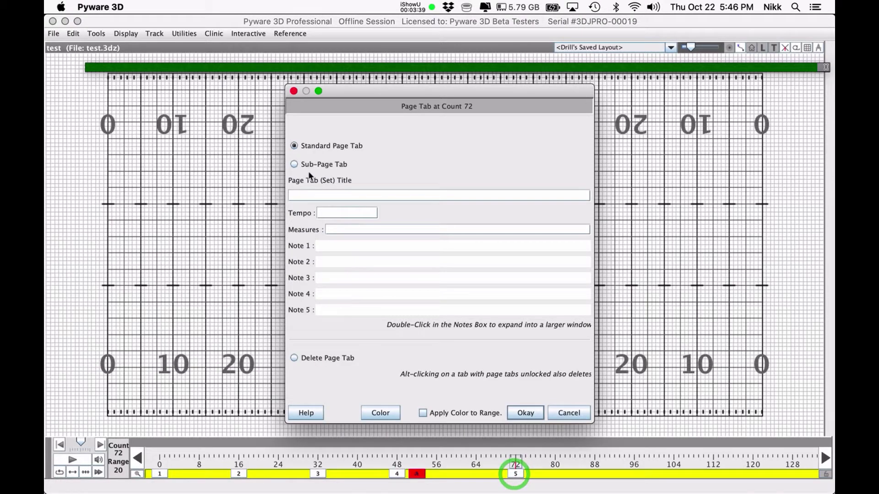
type("MOVE 20 (")
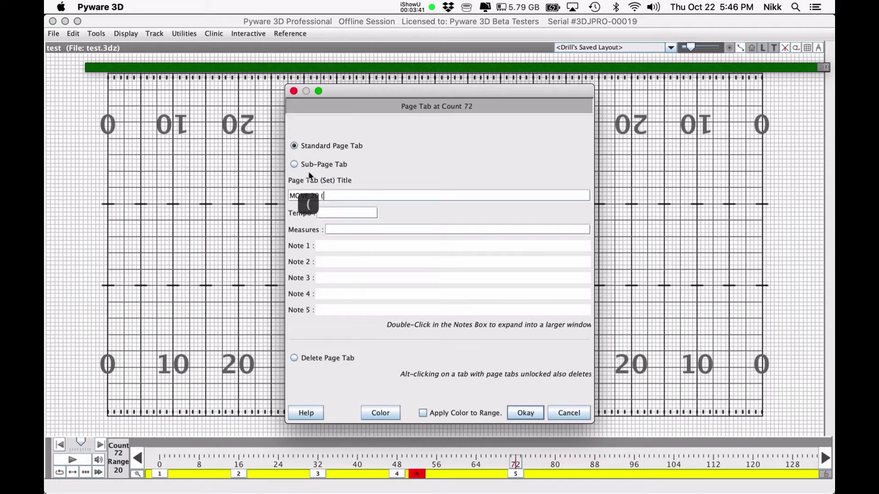
type("m. 14")
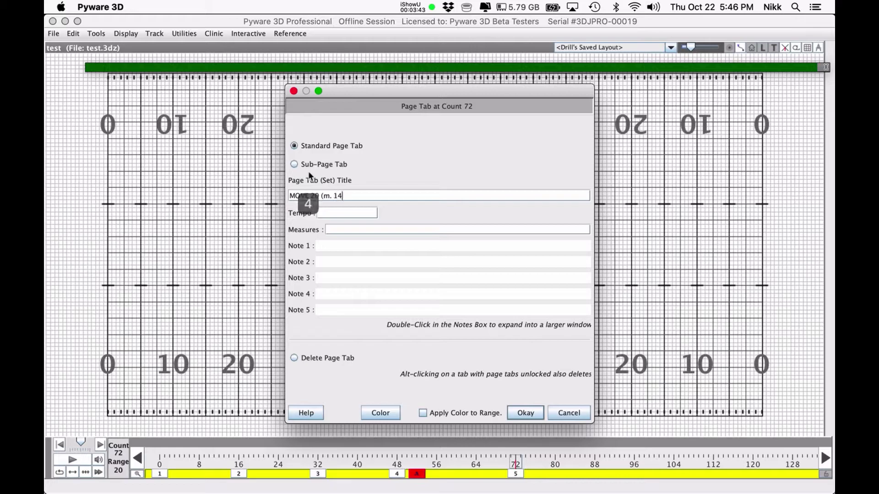
type("-18)")
left_click(524, 413)
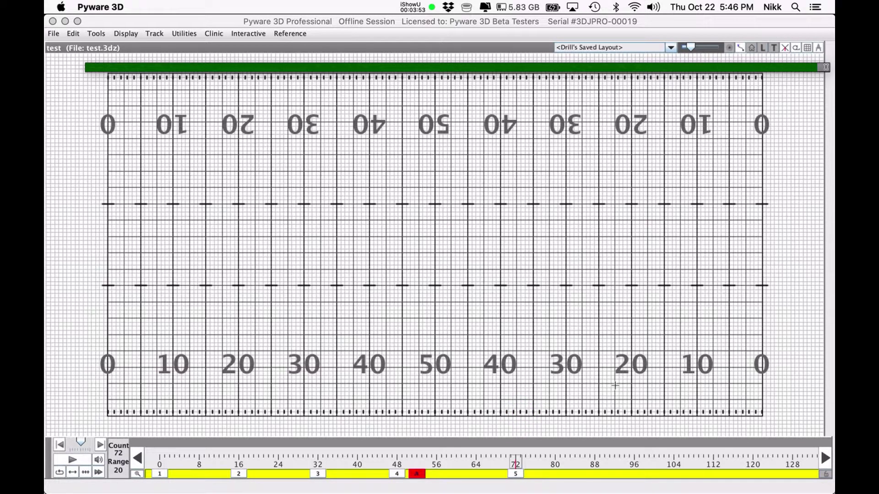
key("super+Tab")
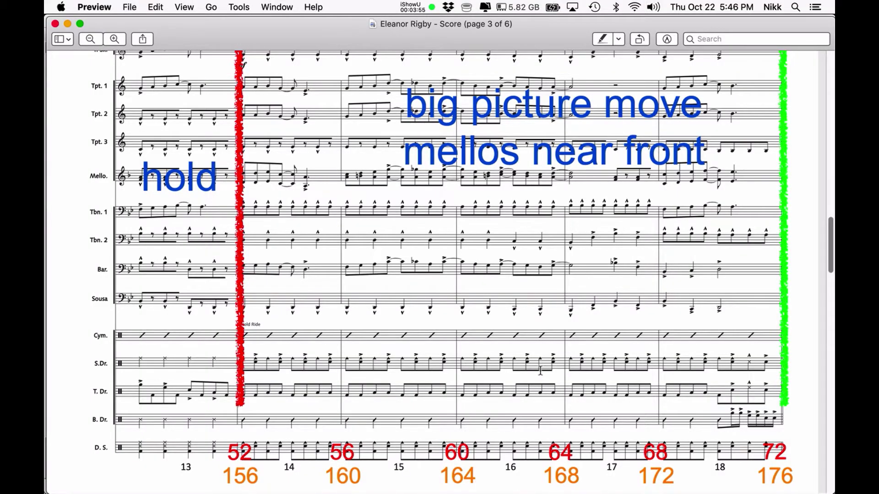
Step: Scroll the Eleanor Rigby score down to page 6 to confirm it ends at count 212
scroll(540, 371, "down", 20)
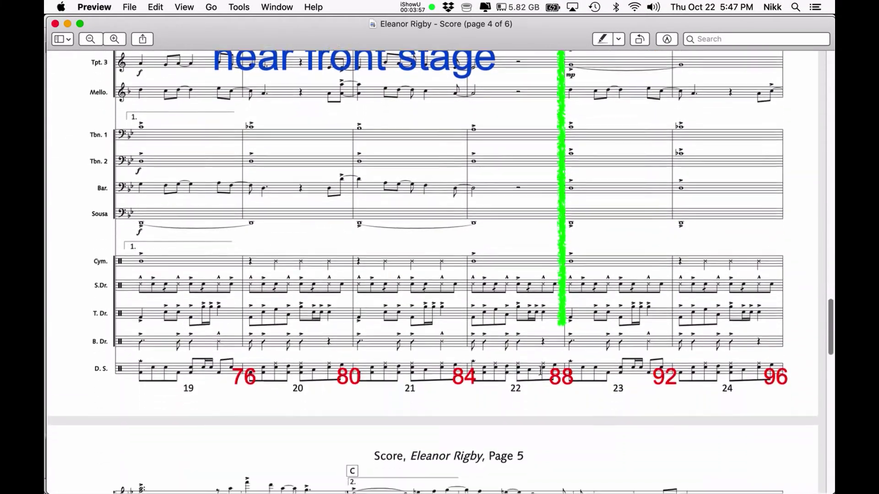
scroll(540, 371, "down", 15)
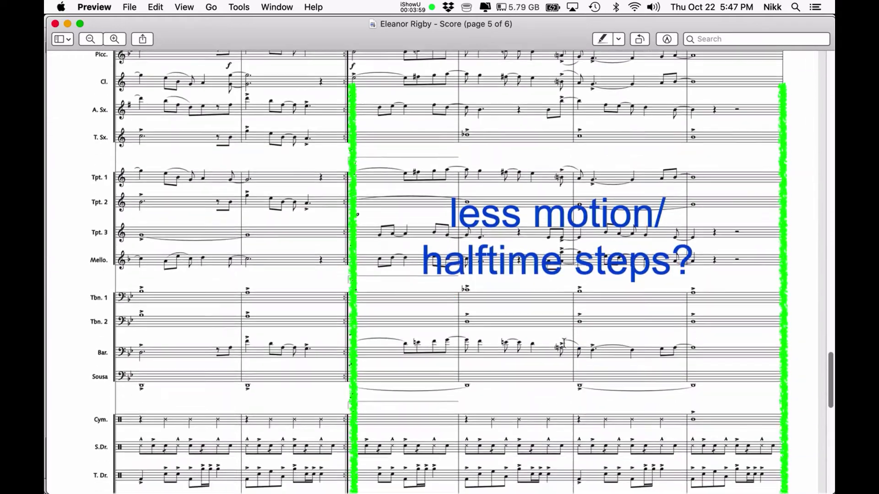
scroll(564, 343, "down", 10)
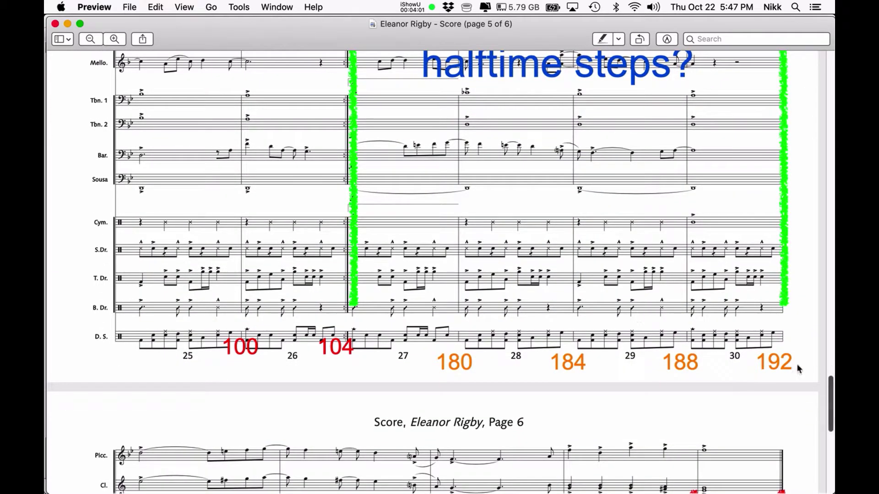
scroll(798, 364, "down", 5)
scroll(793, 363, "up", 5)
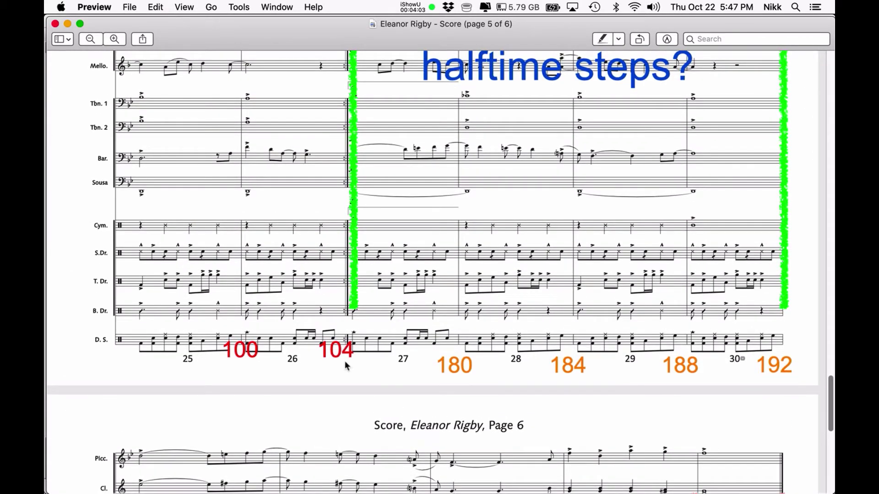
scroll(344, 352, "up", 20)
scroll(337, 352, "up", 20)
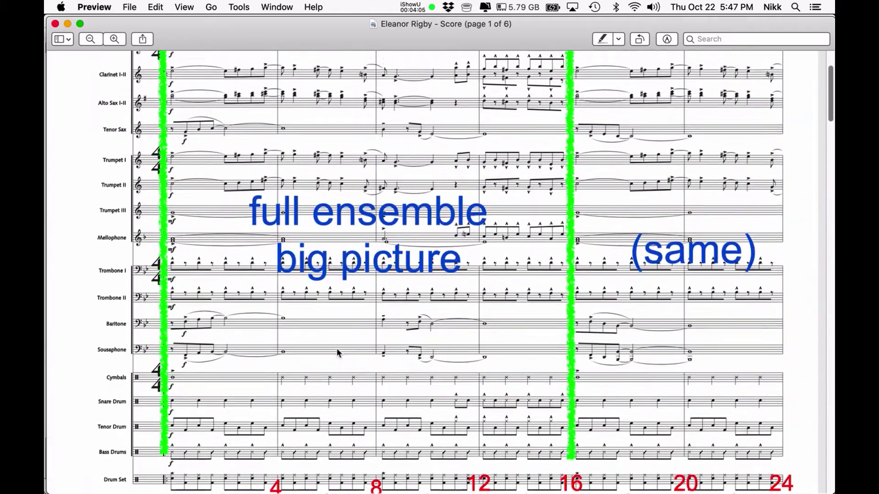
scroll(337, 353, "down", 20)
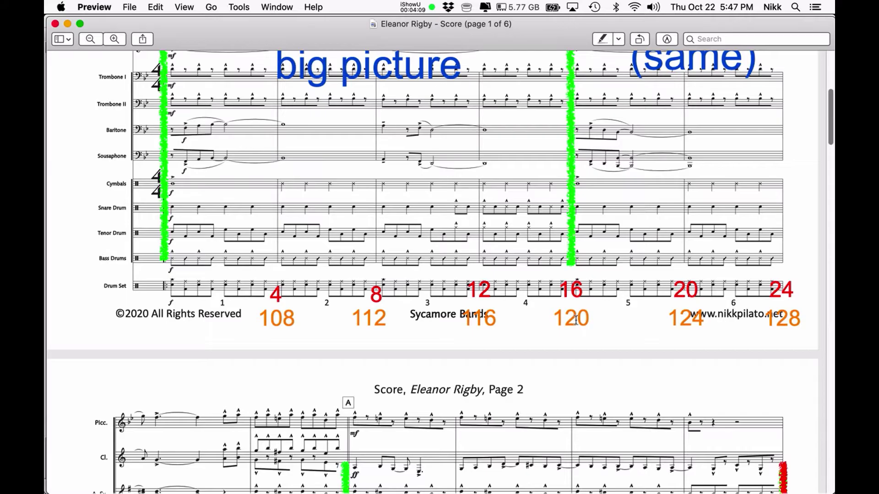
scroll(742, 317, "down", 10)
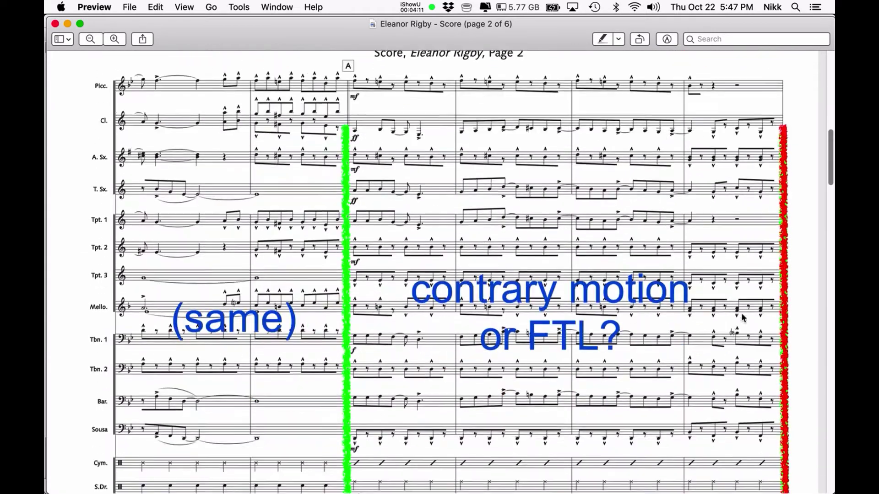
scroll(743, 317, "down", 5)
scroll(627, 360, "down", 7)
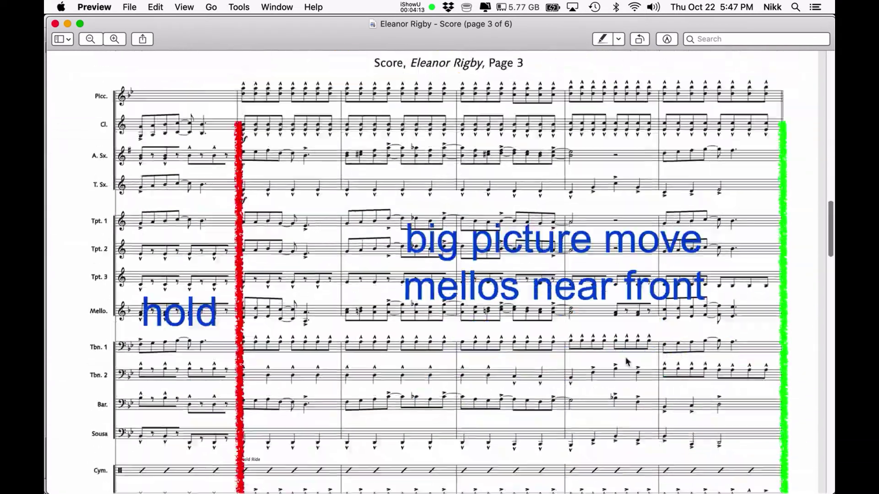
scroll(627, 360, "down", 20)
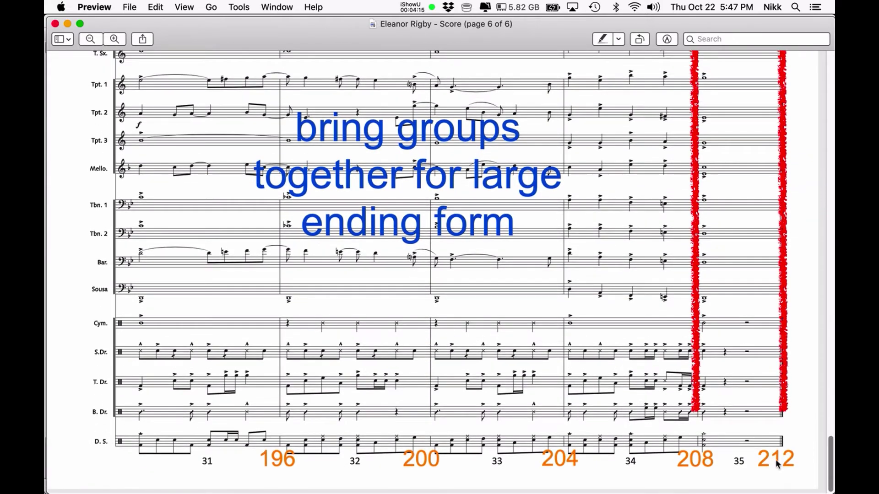
left_click(773, 460)
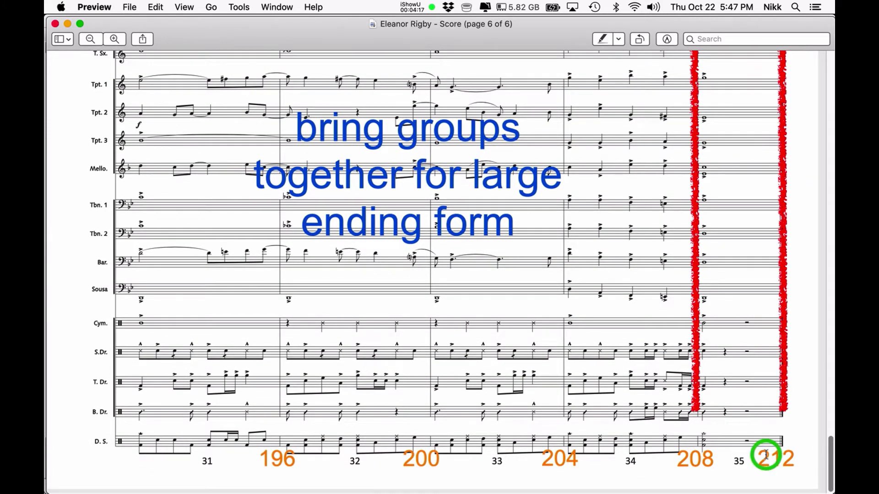
key("super+Tab")
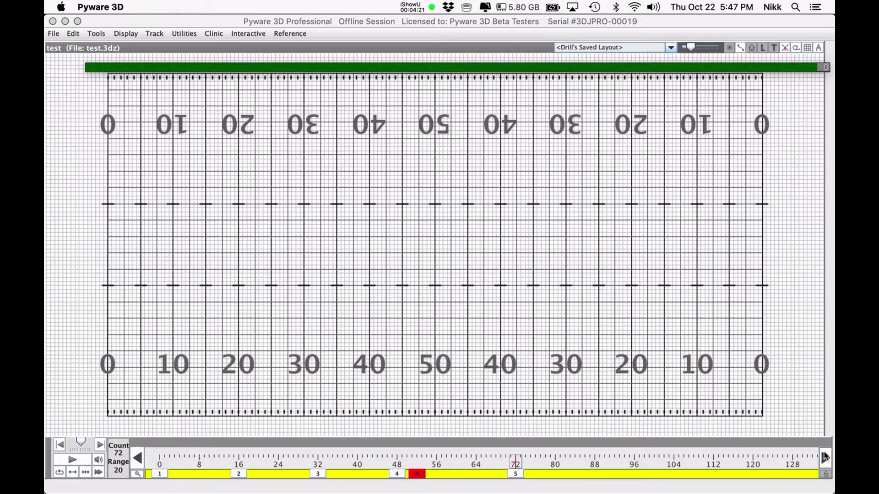
Step: Scroll the timeline to count 212 and add a new page tab there
left_click_drag(802, 458, 340, 456)
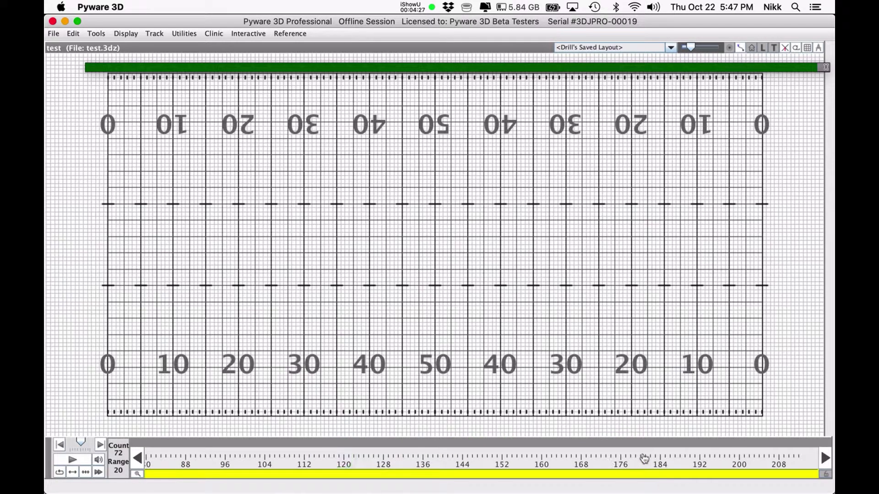
left_click_drag(565, 457, 566, 458)
left_click_drag(799, 473, 801, 475)
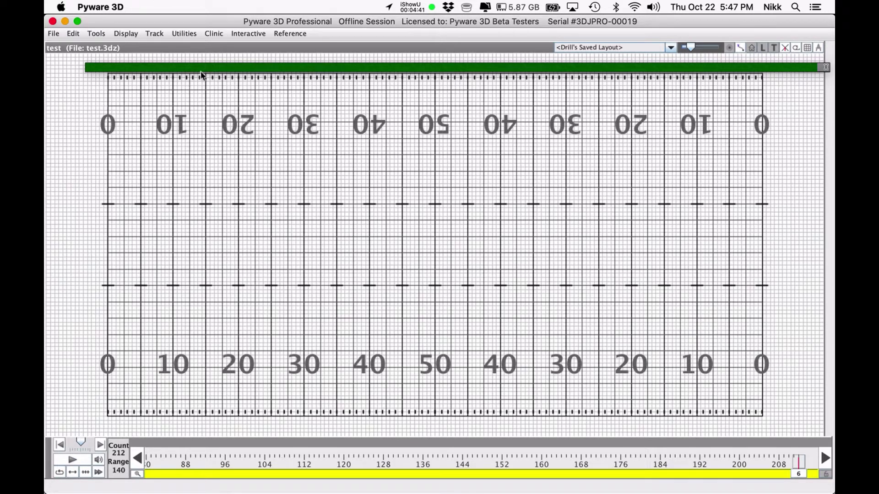
left_click(188, 35)
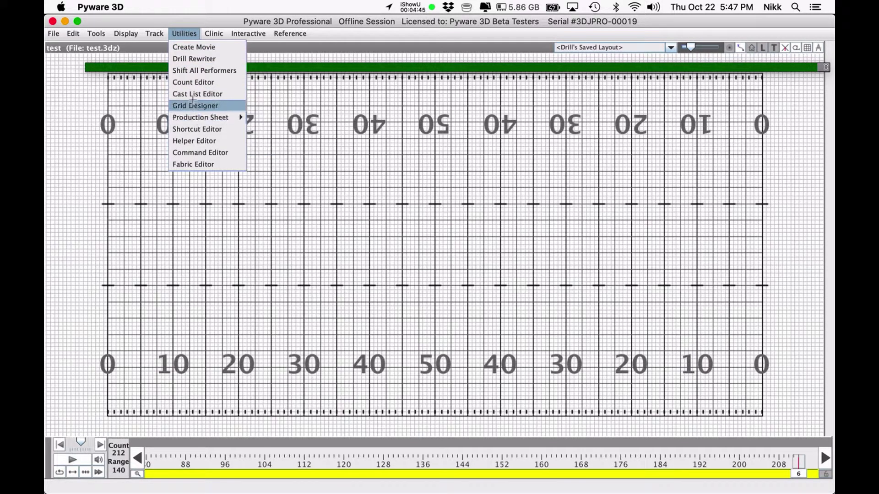
Step: In the Count Editor, remove 400 counts after count 212
left_click(193, 84)
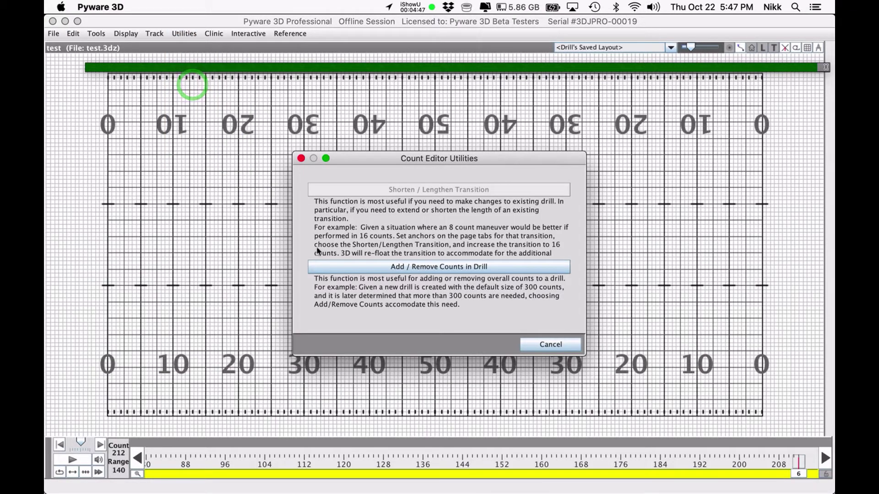
left_click(439, 268)
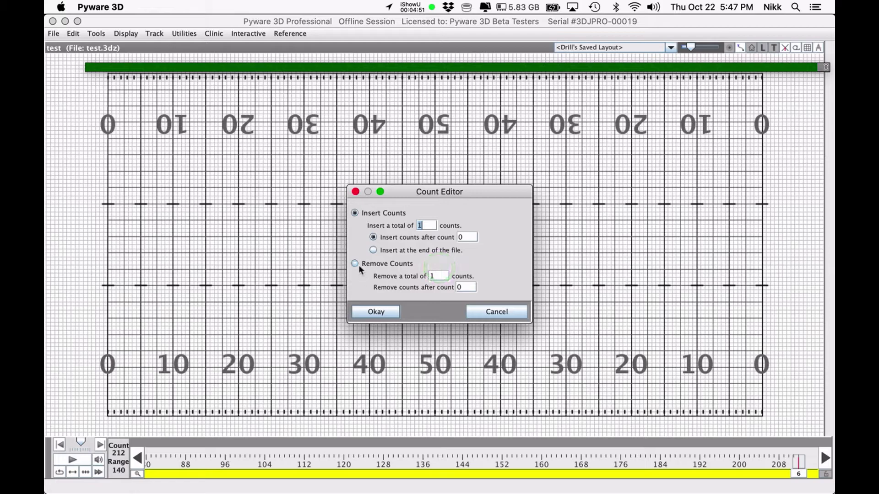
left_click(355, 264)
left_click(465, 286)
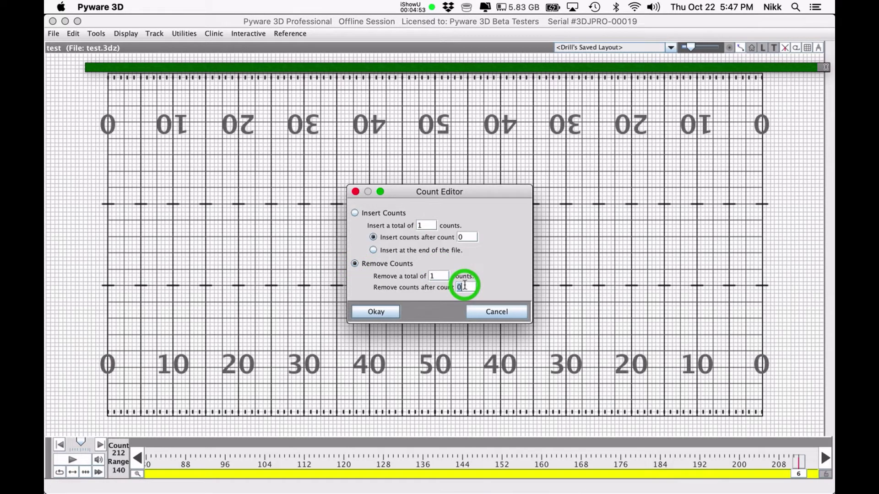
type("212")
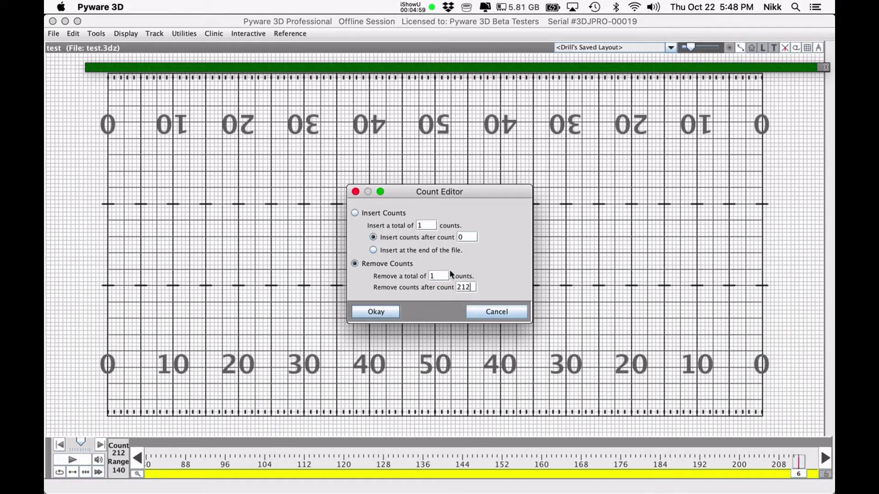
left_click(432, 276)
type("400")
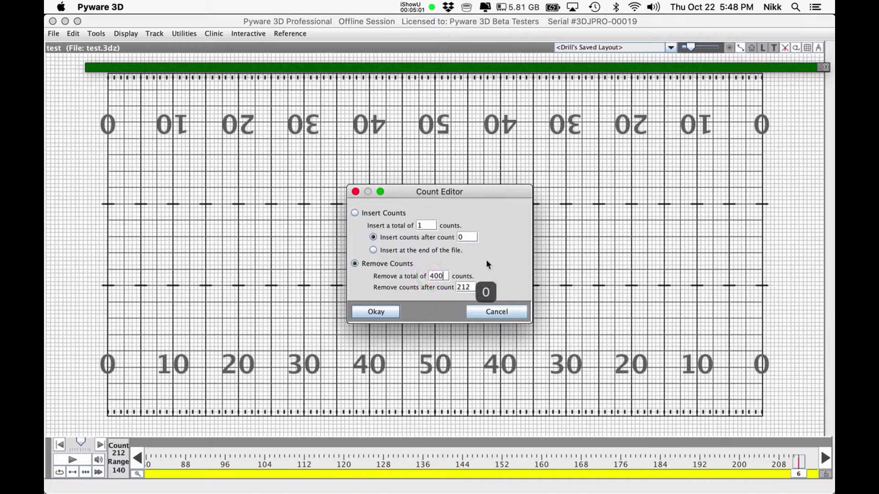
left_click(436, 275)
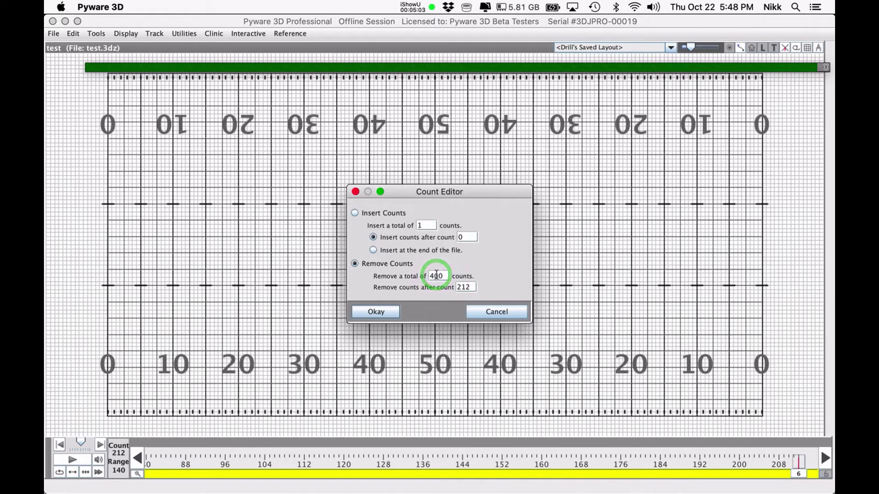
double_click(468, 289)
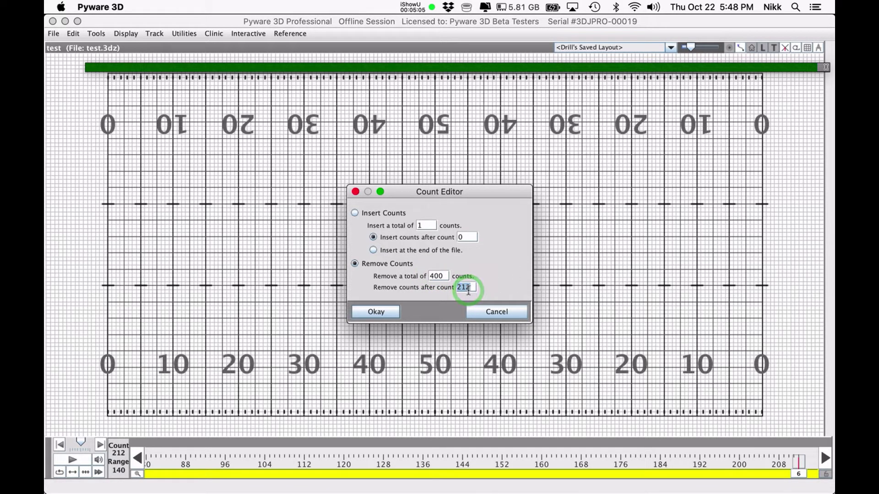
left_click(373, 313)
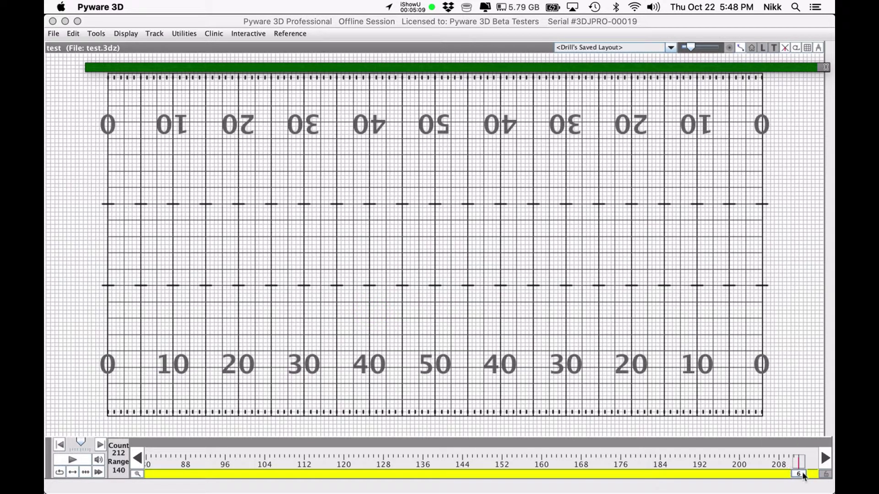
Step: Show the Tools palette and move the timeline back to count 0, the Opening Set
left_click(827, 476)
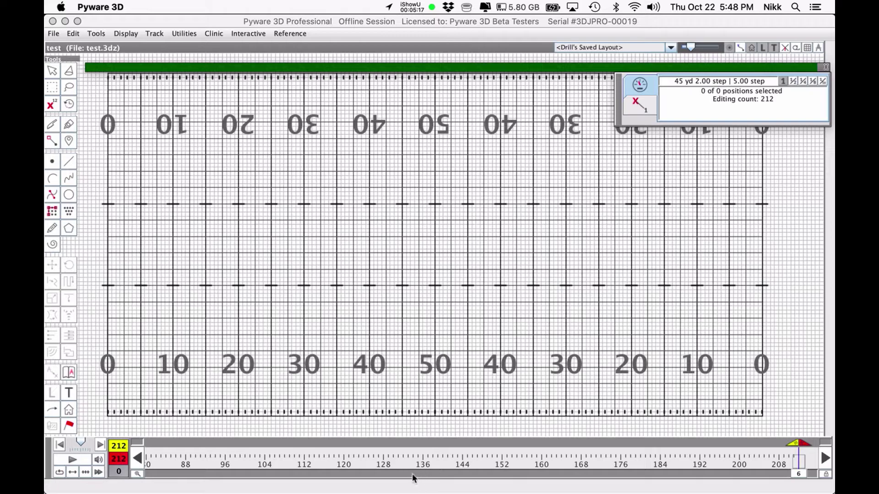
left_click(360, 472)
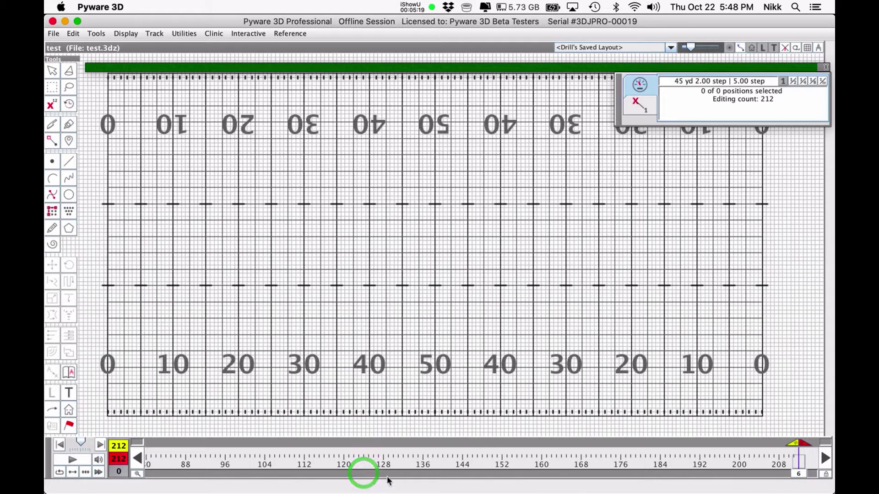
left_click(386, 475)
left_click(418, 475)
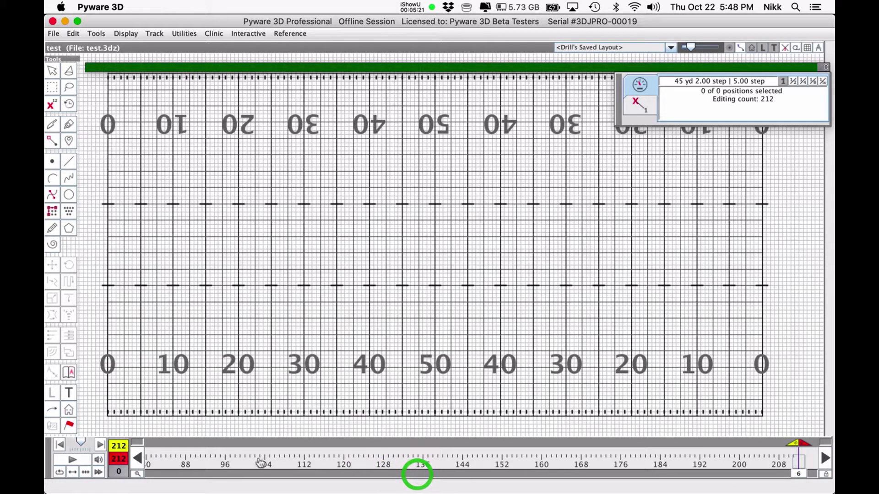
left_click(137, 458)
left_click(138, 458)
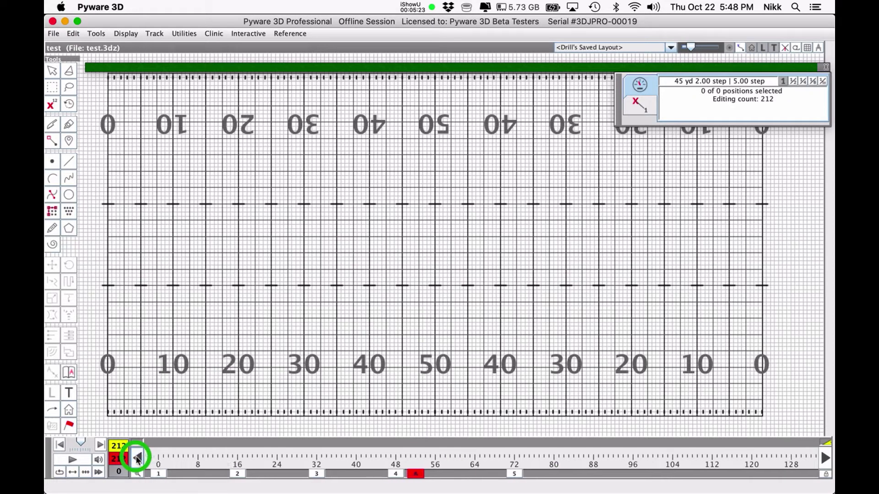
left_click(158, 475)
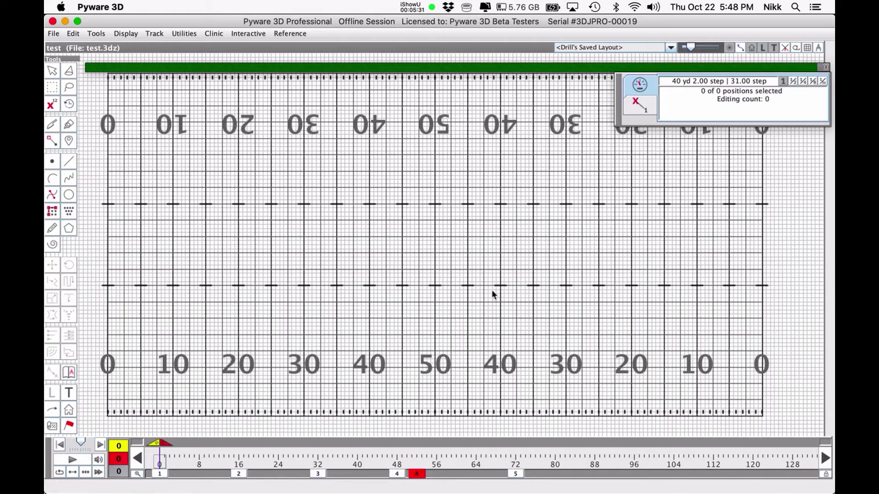
Step: Save the drill, exclude sets 4A and 6 from the print charts, and preview them
key("super+p")
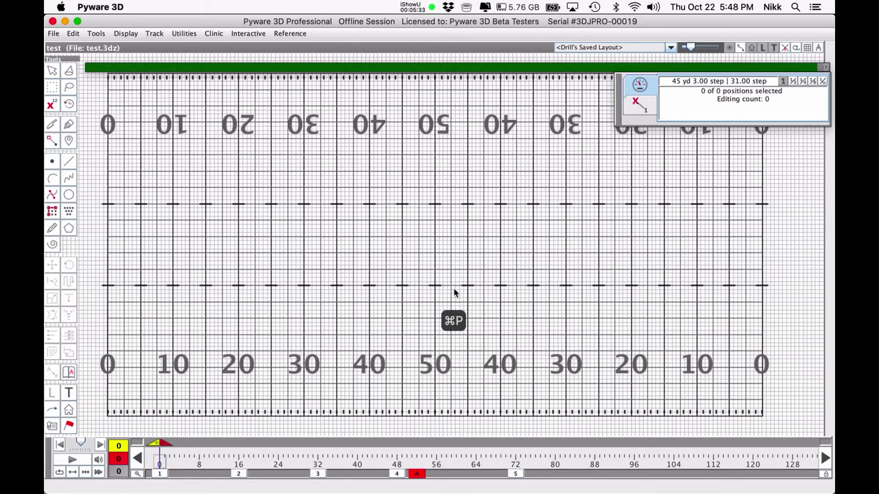
left_click(404, 274)
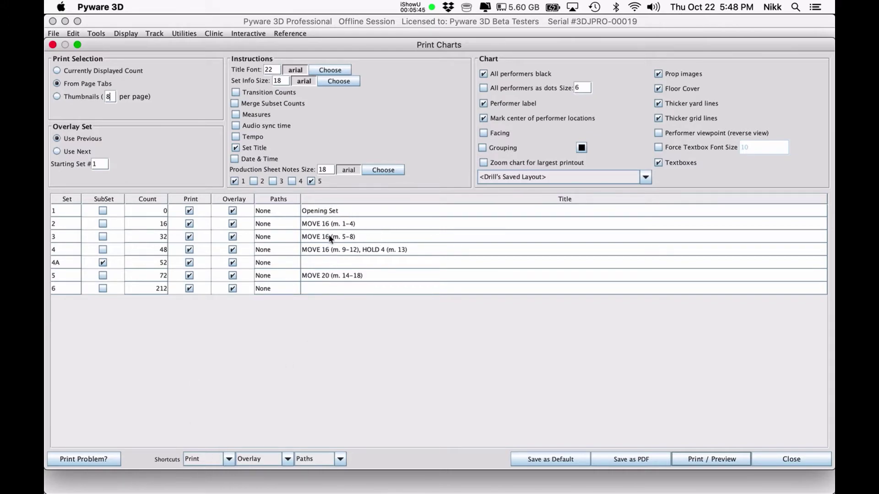
left_click(207, 458)
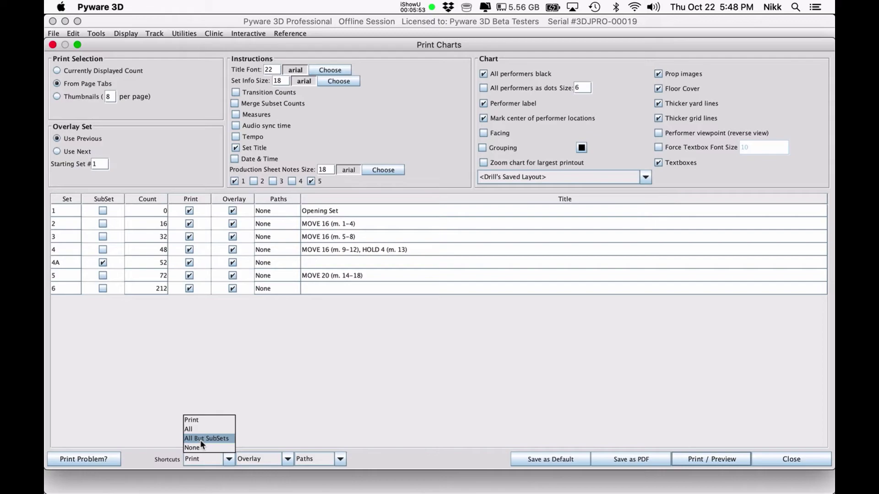
left_click(222, 369)
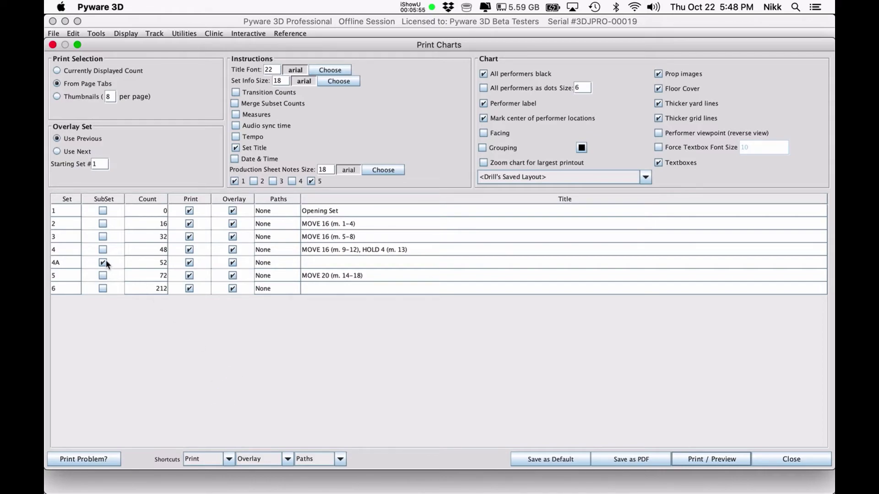
left_click(189, 263)
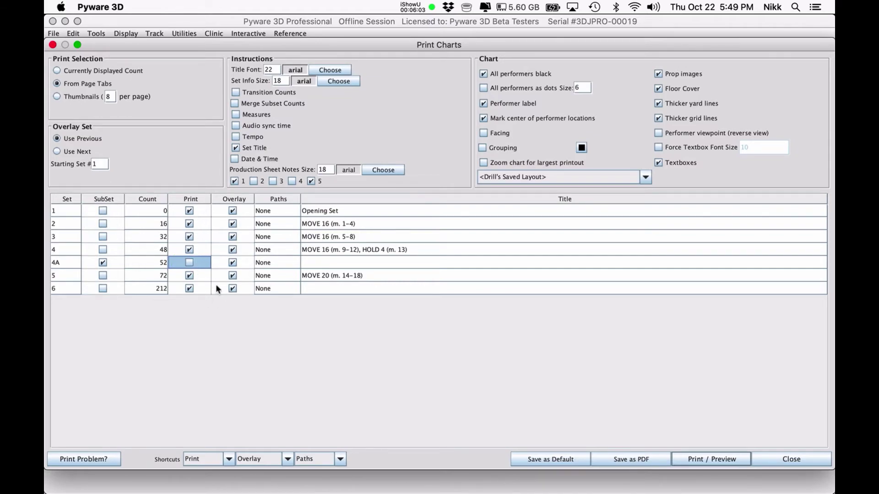
left_click(188, 290)
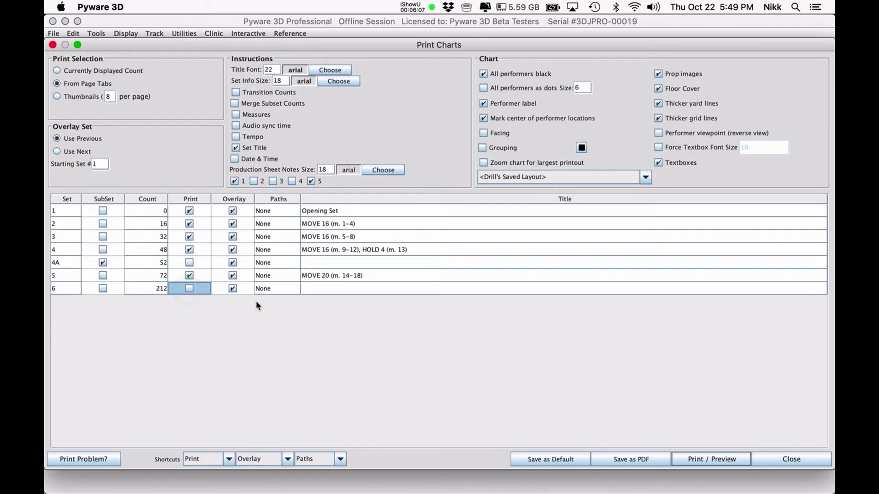
left_click(707, 460)
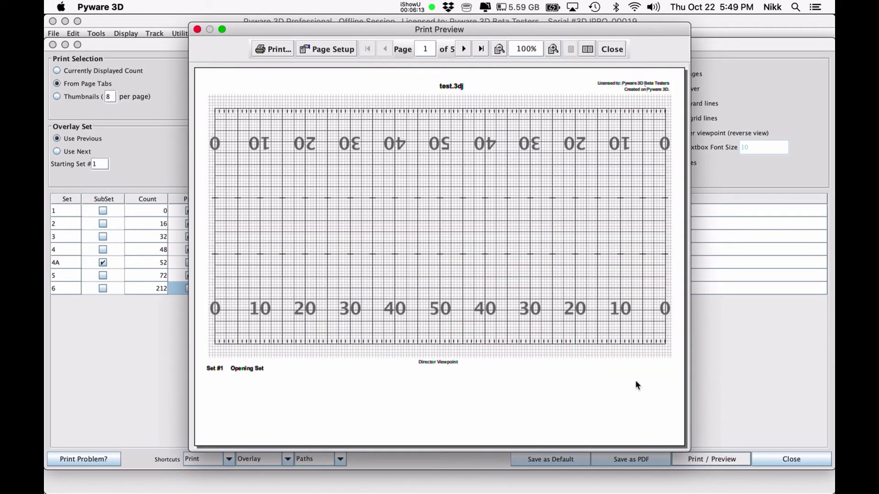
left_click(228, 369)
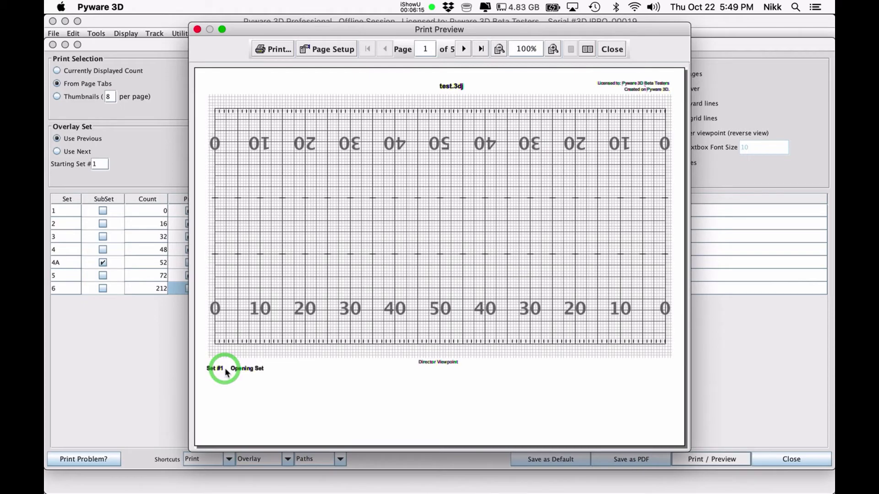
left_click(464, 49)
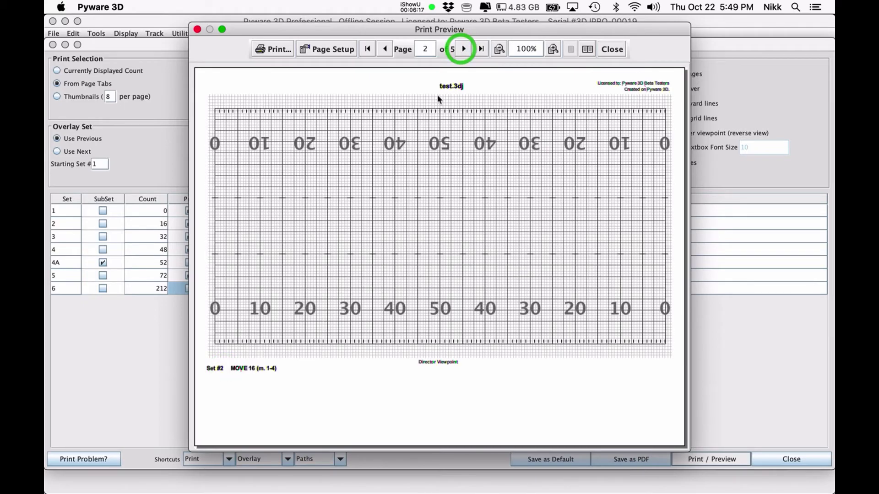
left_click(245, 368)
left_click(464, 49)
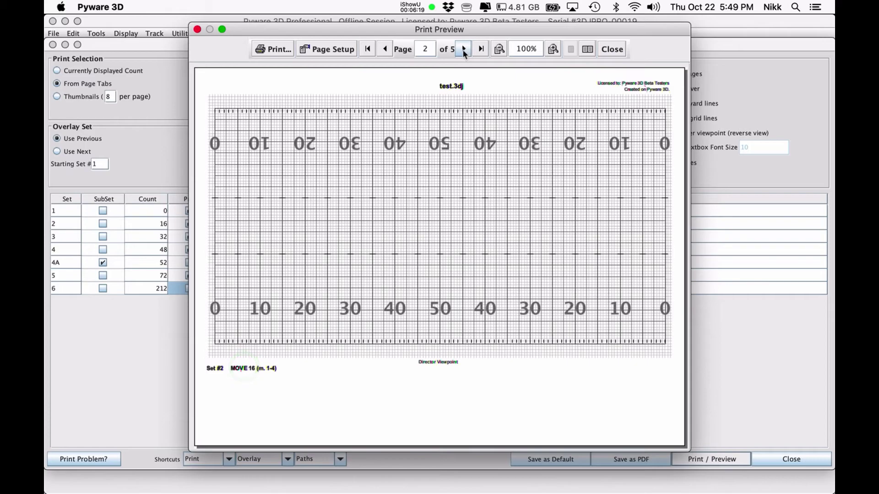
left_click(245, 362)
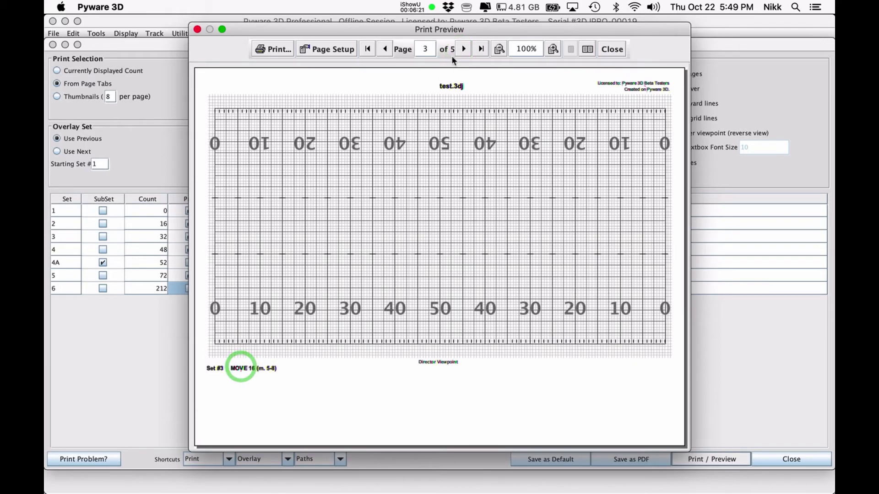
left_click(464, 49)
left_click(262, 368)
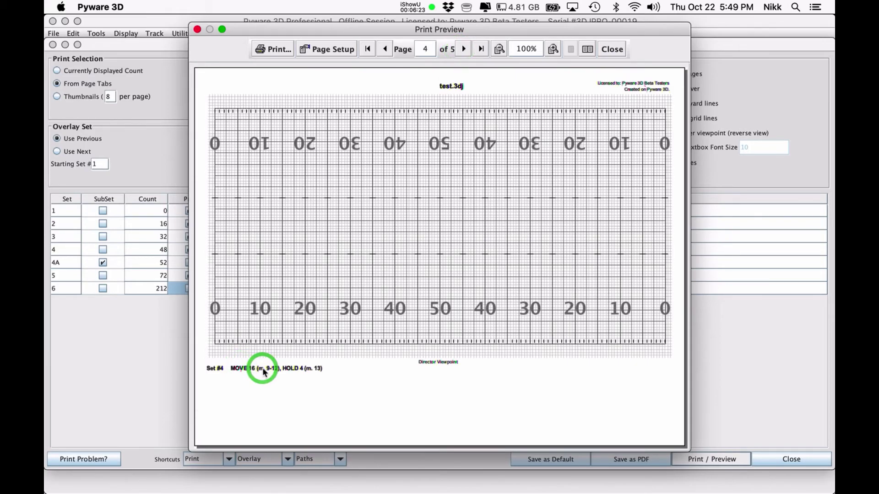
left_click(465, 49)
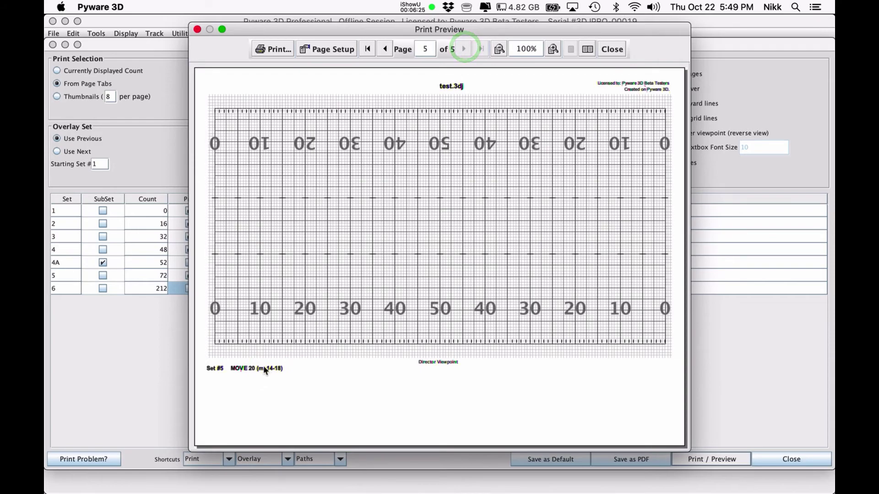
left_click(263, 369)
Step: Close the print preview and the Print Charts window
left_click(613, 51)
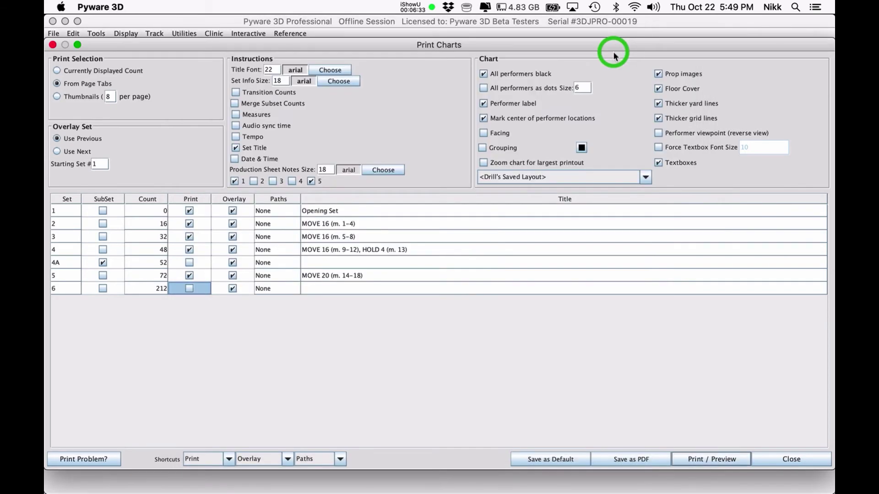
left_click(784, 459)
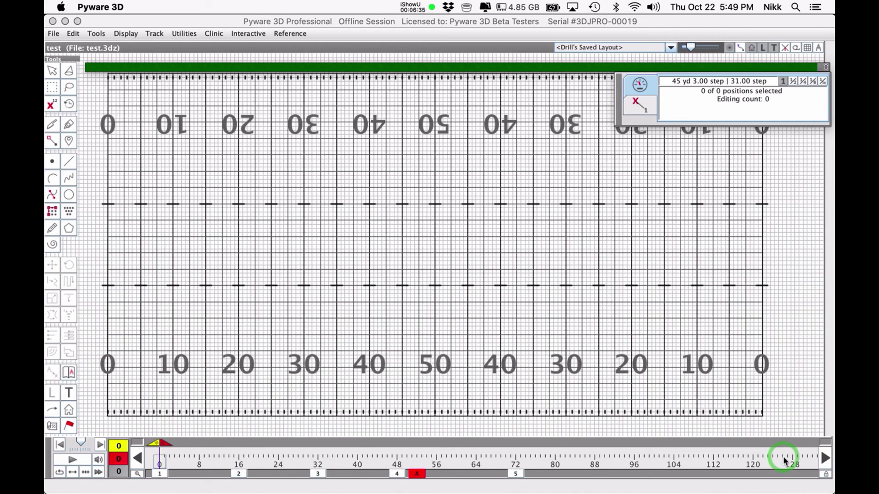